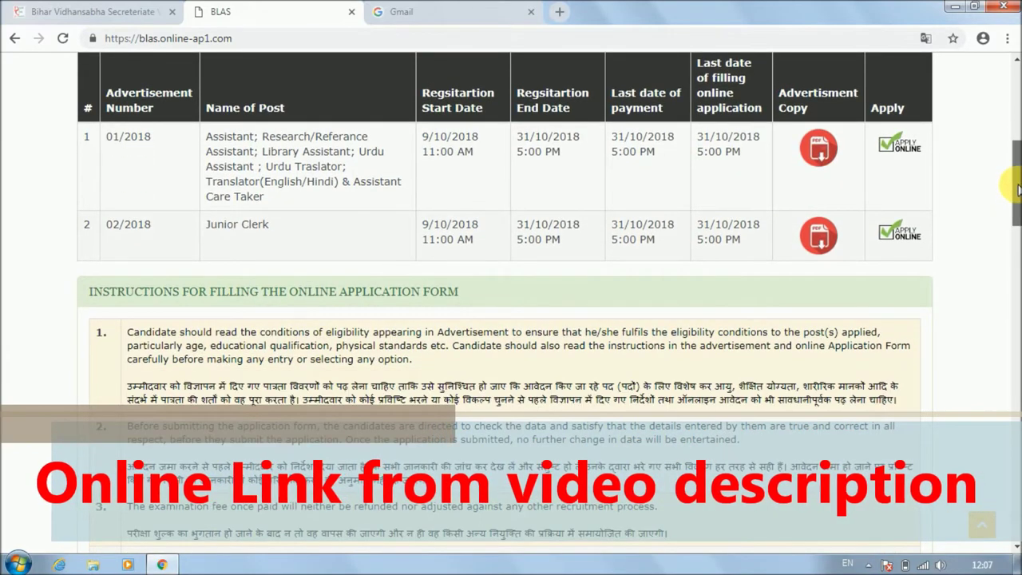
# Open the Apply Online login page for advertisement 01/2018 in a new tab.
pyautogui.scroll(1, 1018, 192)
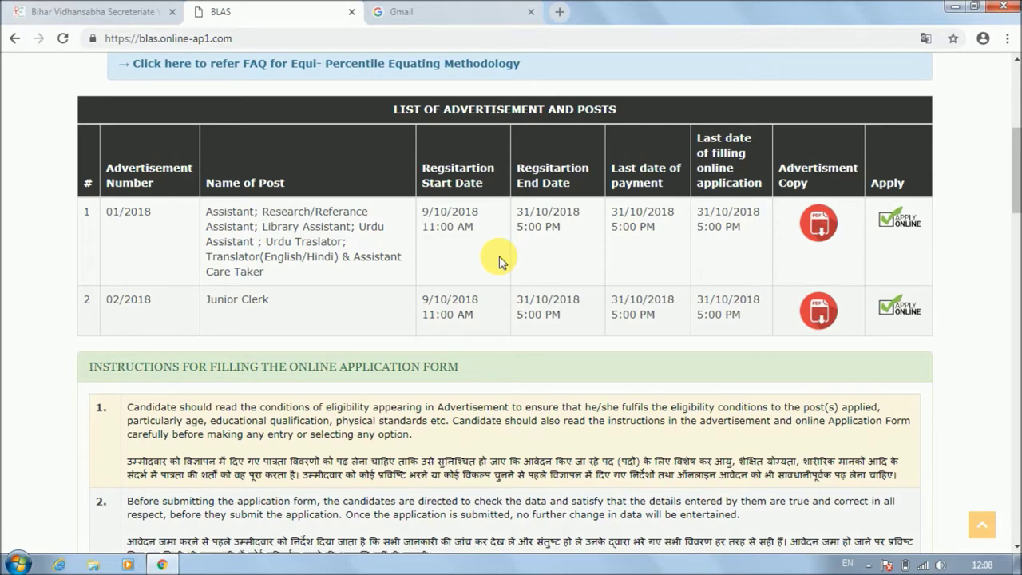
pyautogui.click(894, 229)
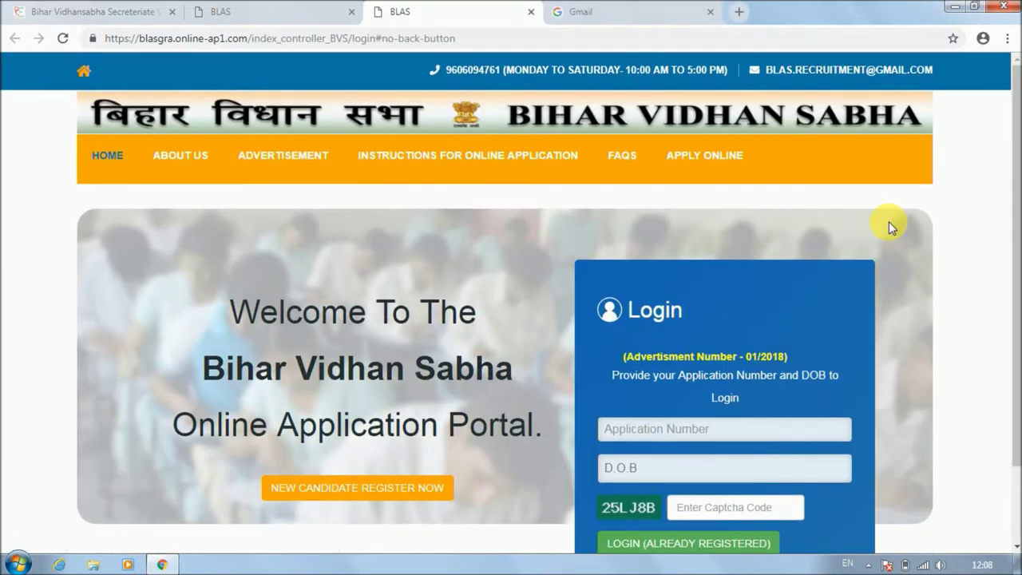
pyautogui.moveTo(1012, 155); pyautogui.dragTo(1018, 209)
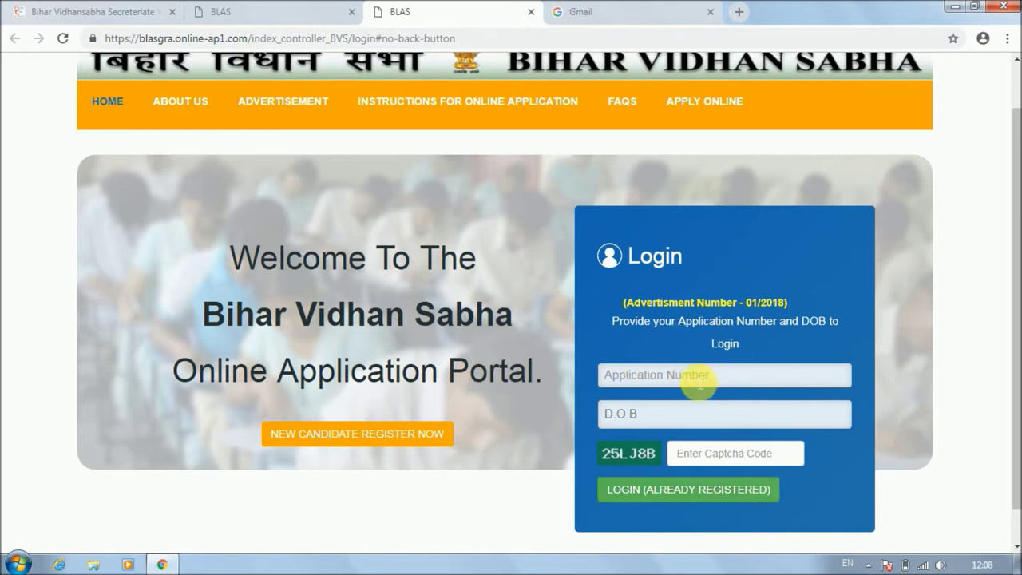
# Start a new registration with Graduate OR Equivalent degree, applying for Assistant and Assistant Care Taker.
pyautogui.click(354, 446)
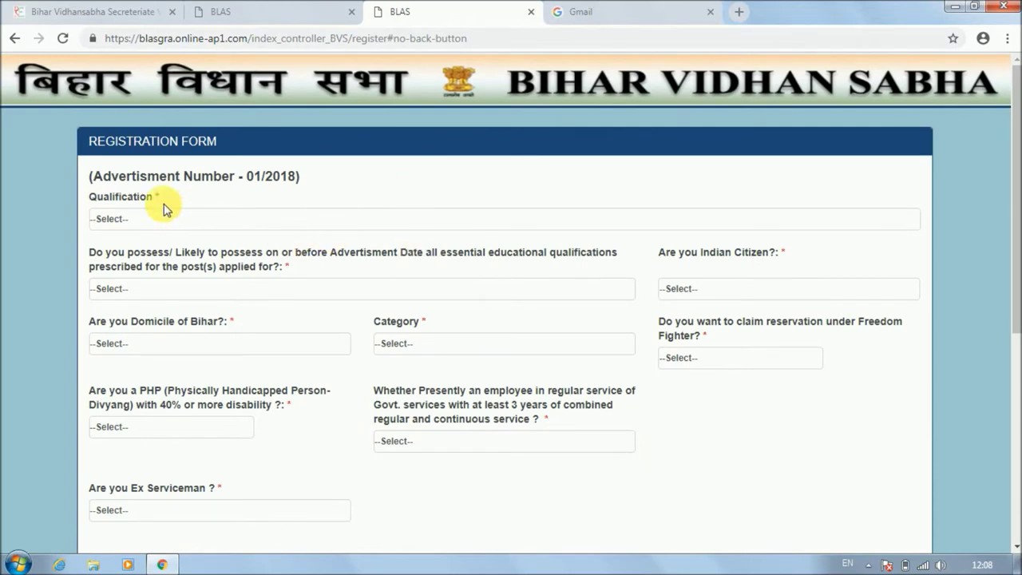
pyautogui.click(175, 222)
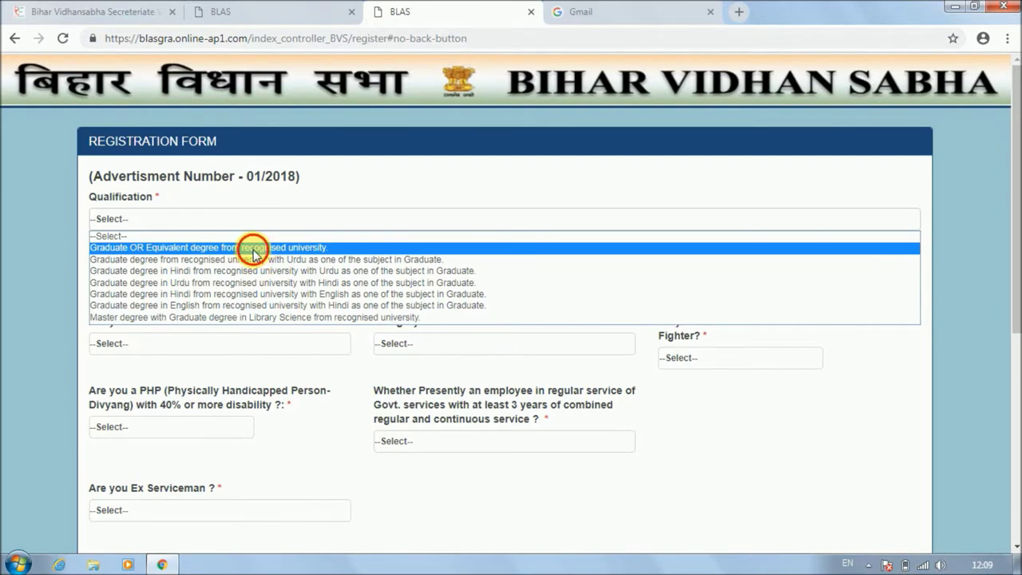
pyautogui.click(254, 247)
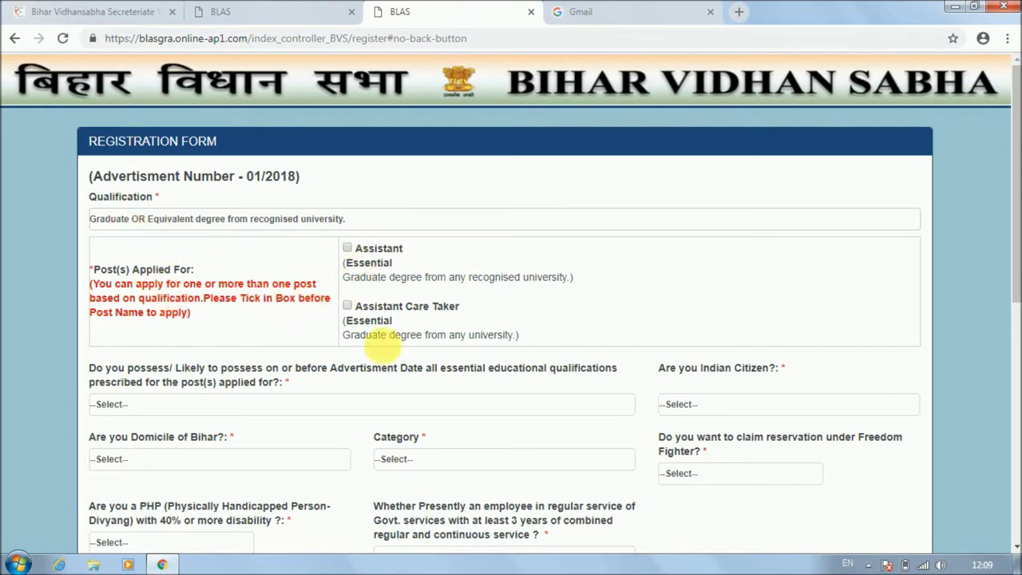
pyautogui.click(348, 250)
pyautogui.click(348, 308)
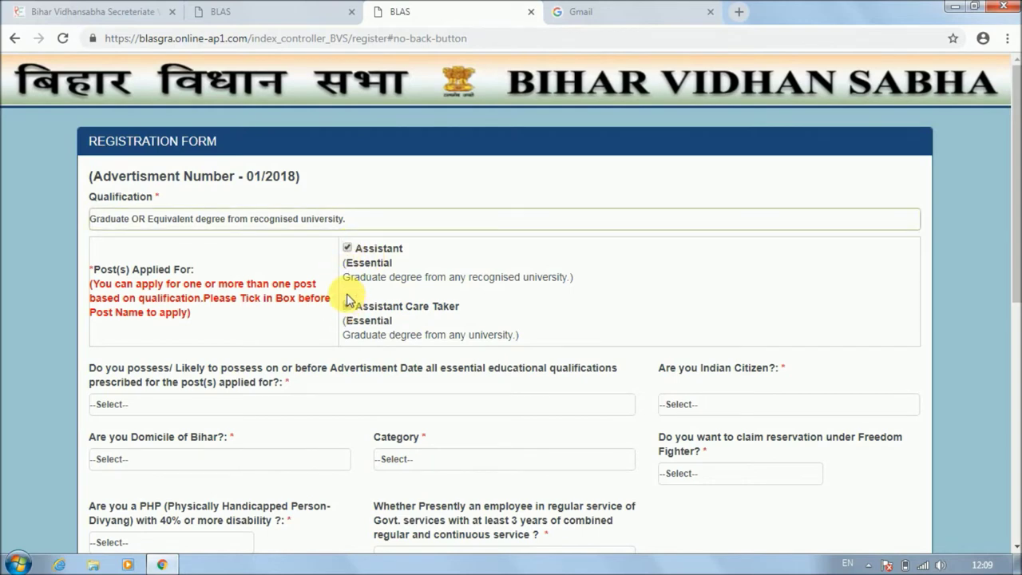
pyautogui.moveTo(1013, 170); pyautogui.dragTo(1009, 293)
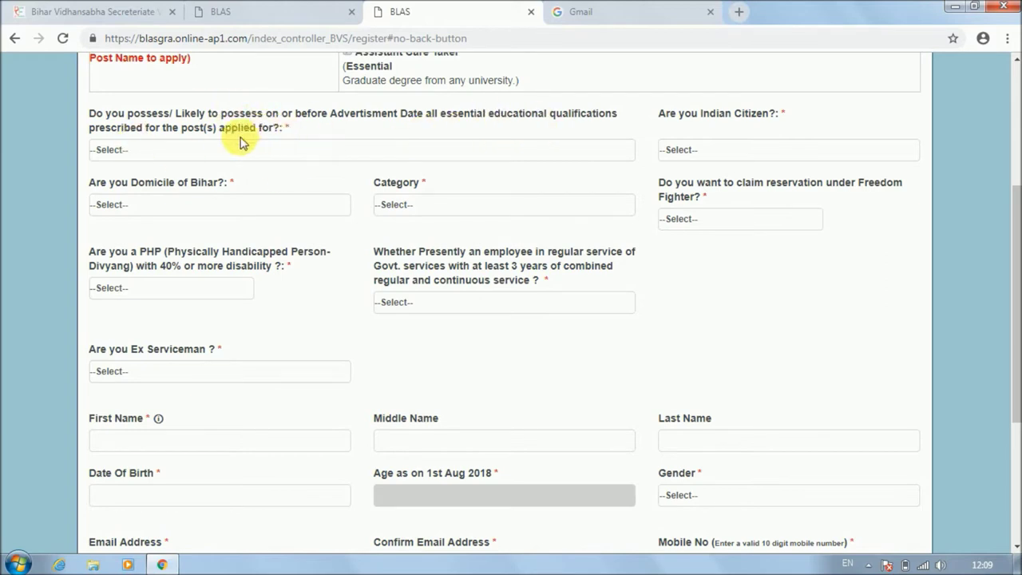
# Answer YES to qualification, Indian citizenship and Bihar domicile, and set category to UR-General.
pyautogui.click(206, 152)
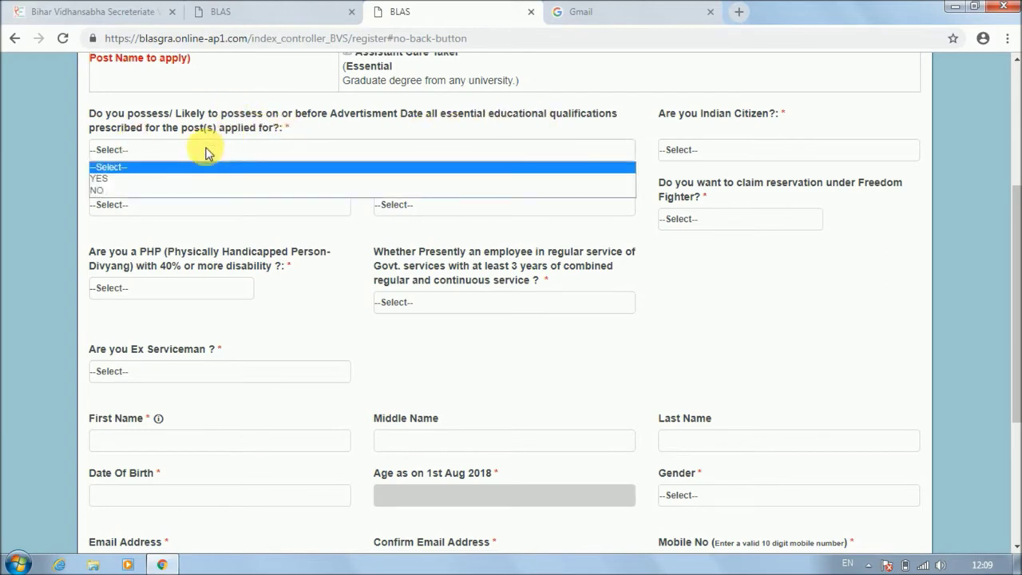
pyautogui.click(135, 179)
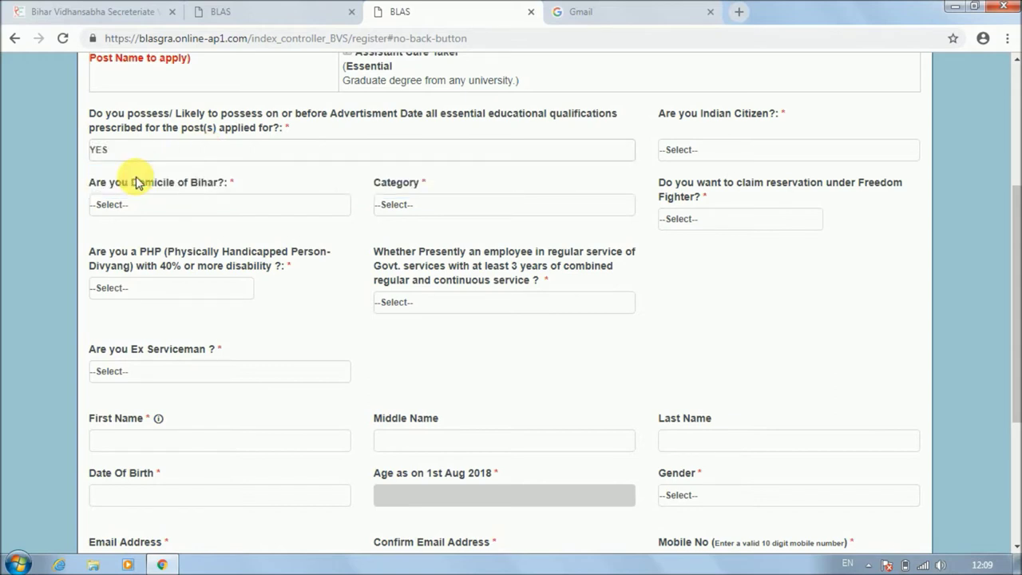
pyautogui.click(732, 152)
pyautogui.click(703, 178)
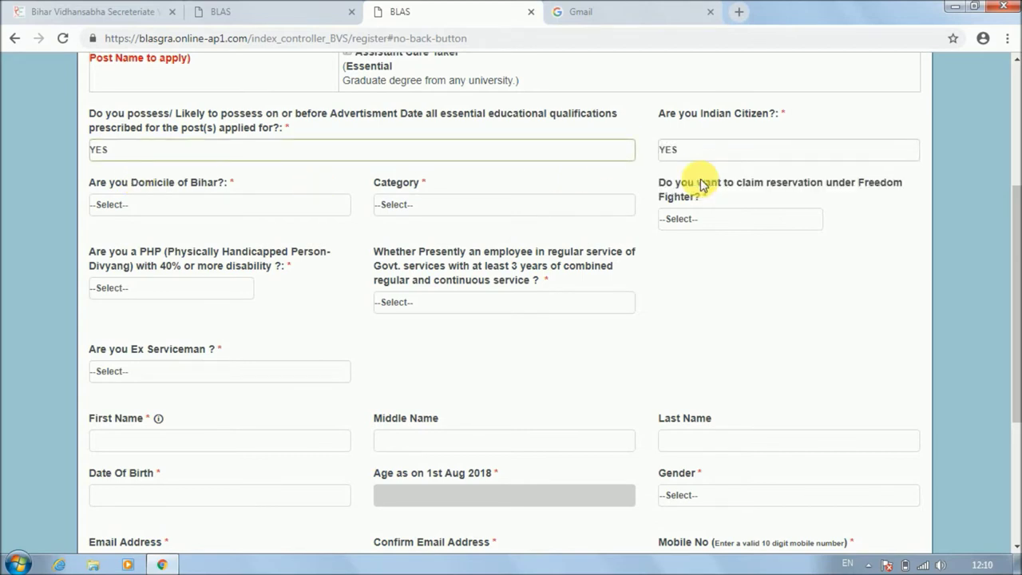
pyautogui.click(151, 205)
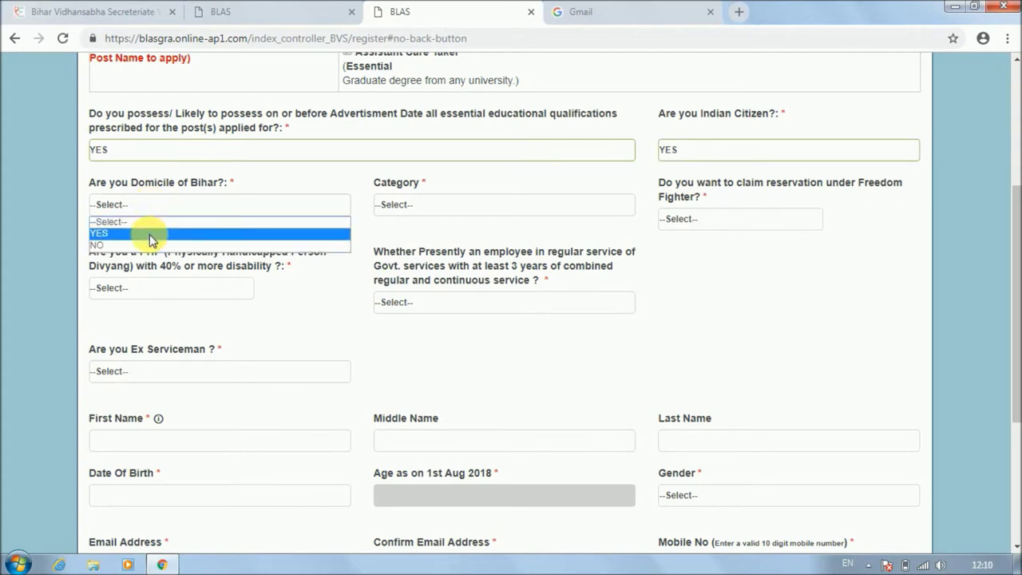
pyautogui.click(150, 234)
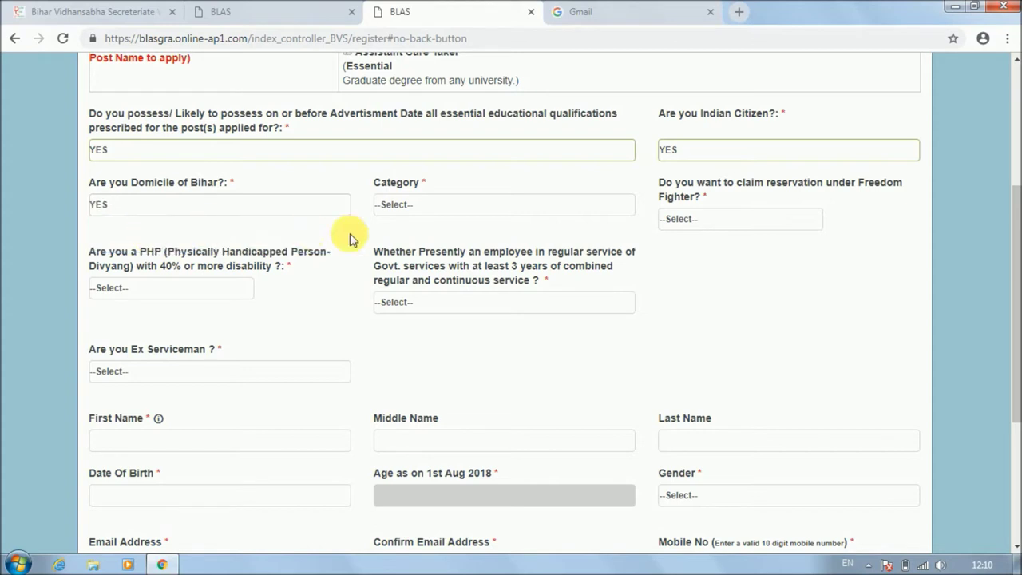
pyautogui.click(424, 211)
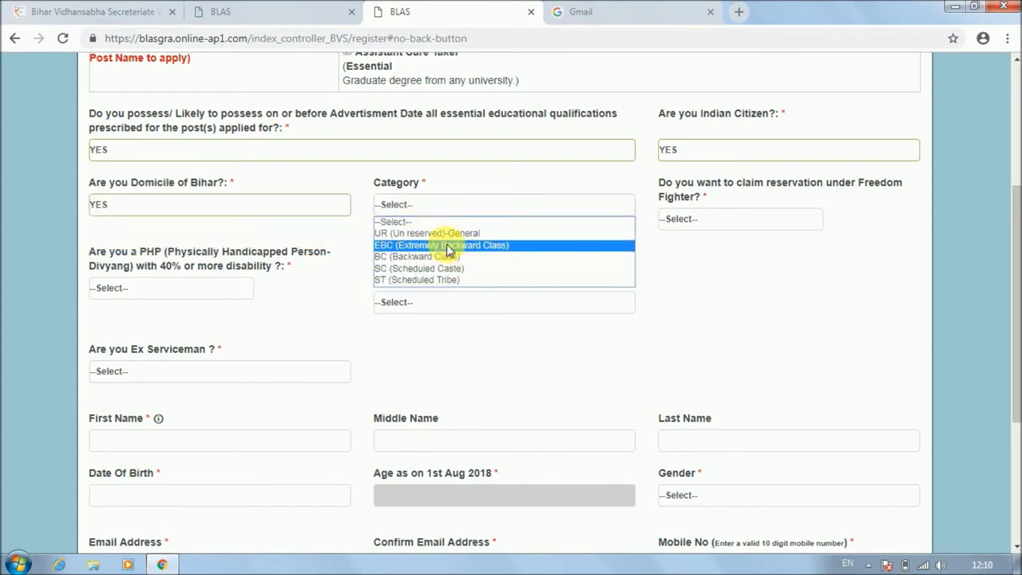
pyautogui.click(420, 234)
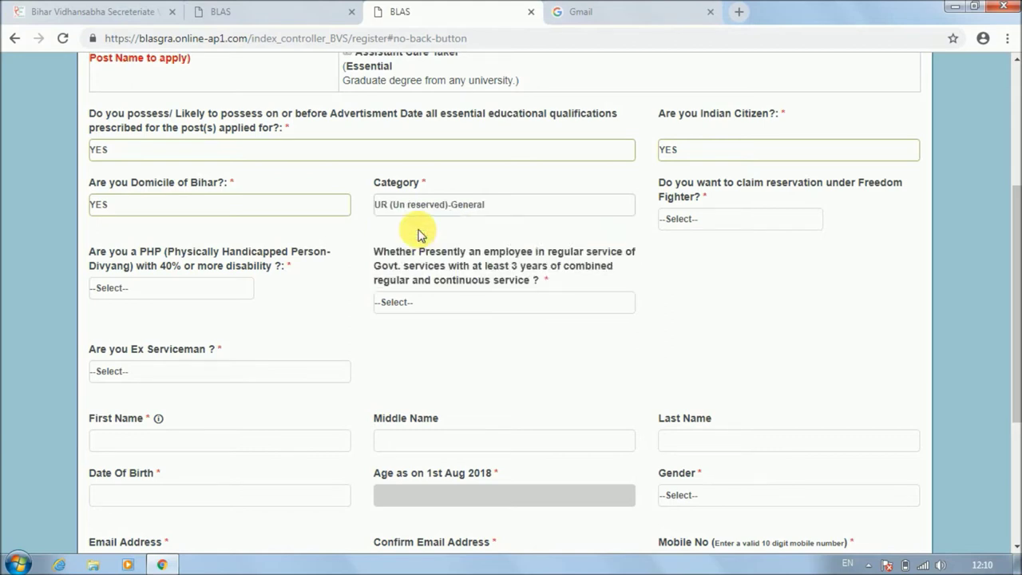
# Answer NO to freedom fighter, disability, government employee and ex-serviceman questions.
pyautogui.click(737, 220)
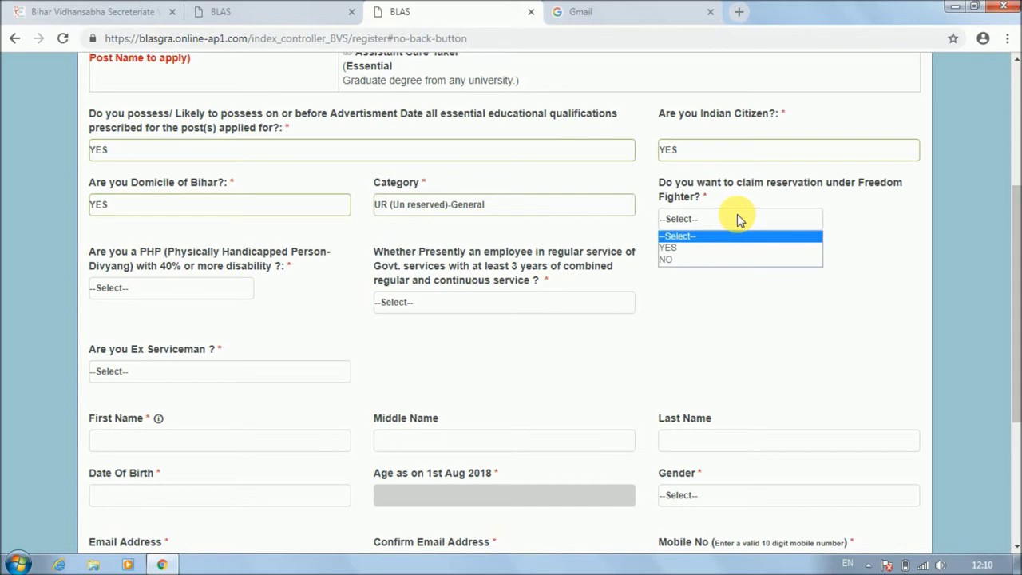
pyautogui.click(697, 260)
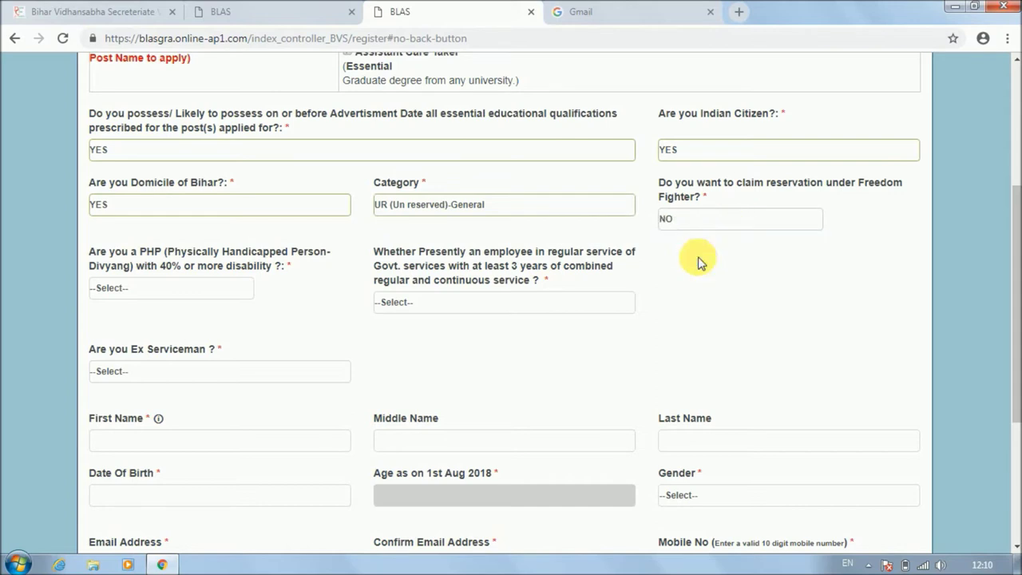
pyautogui.click(155, 292)
pyautogui.click(137, 329)
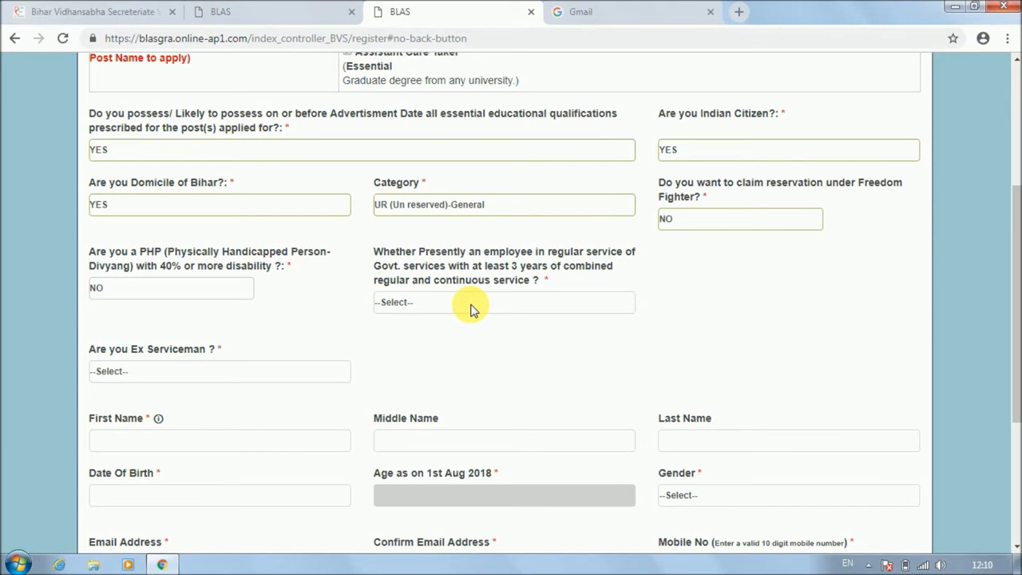
pyautogui.click(471, 304)
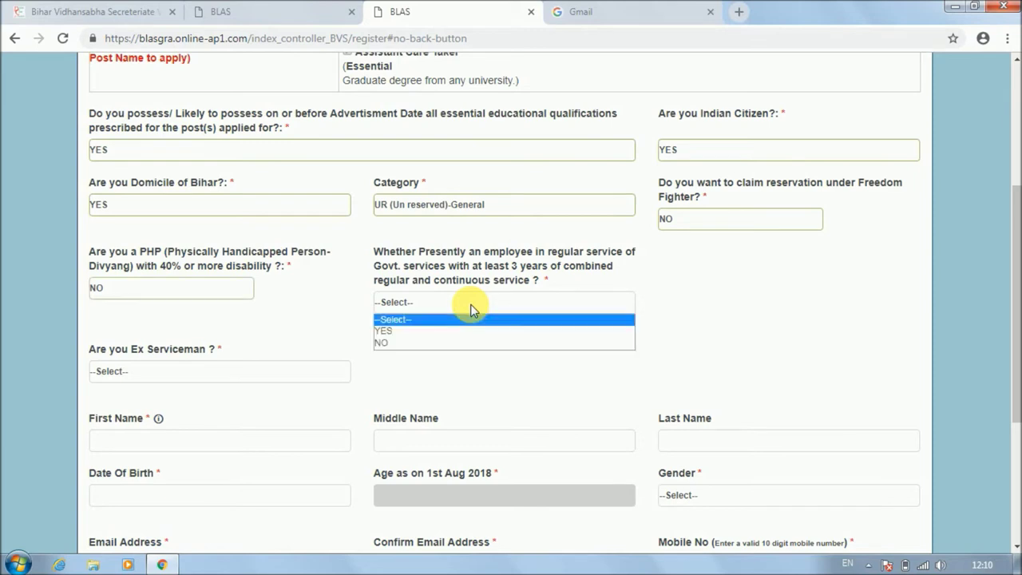
pyautogui.click(423, 343)
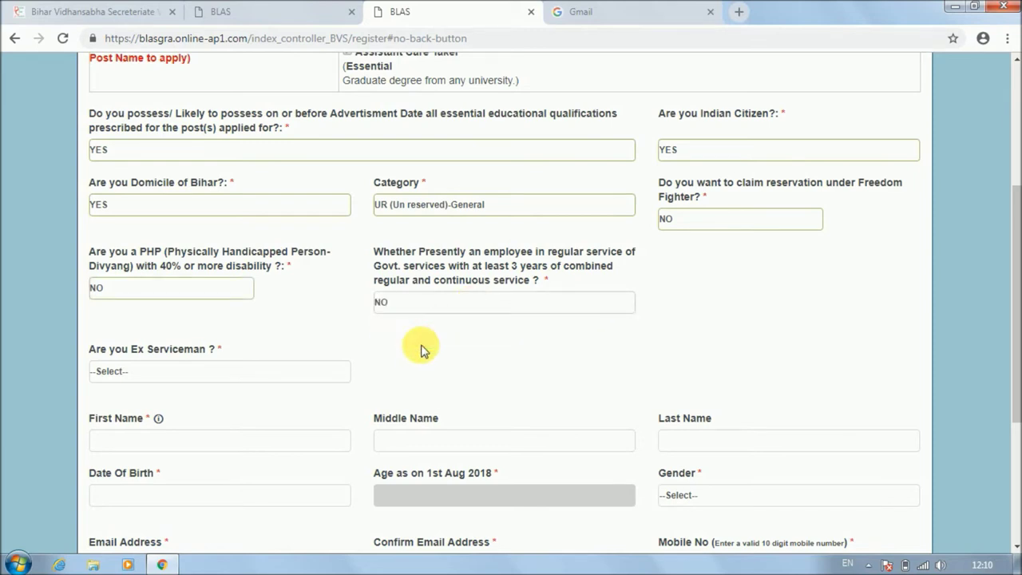
pyautogui.click(170, 372)
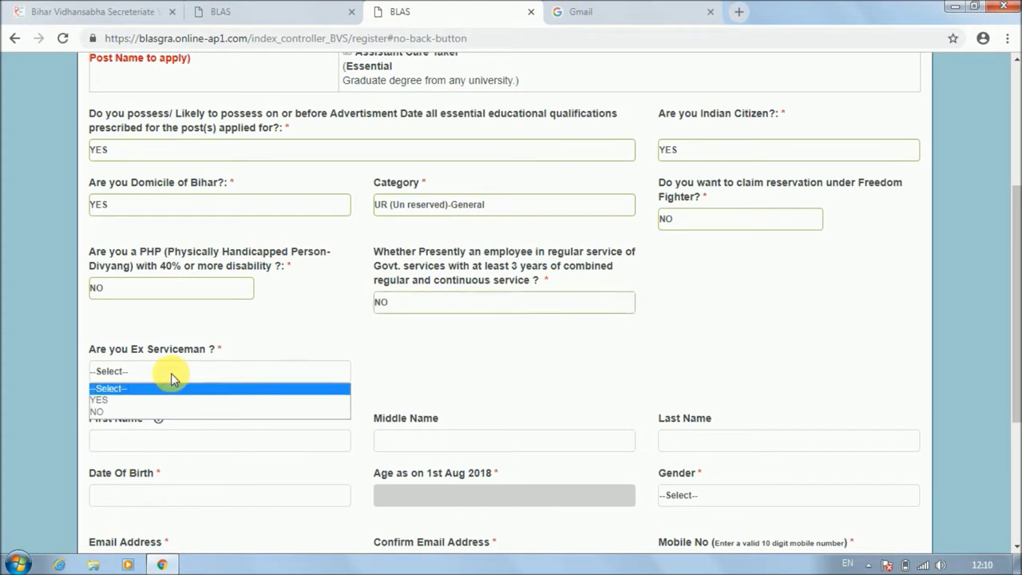
pyautogui.click(155, 412)
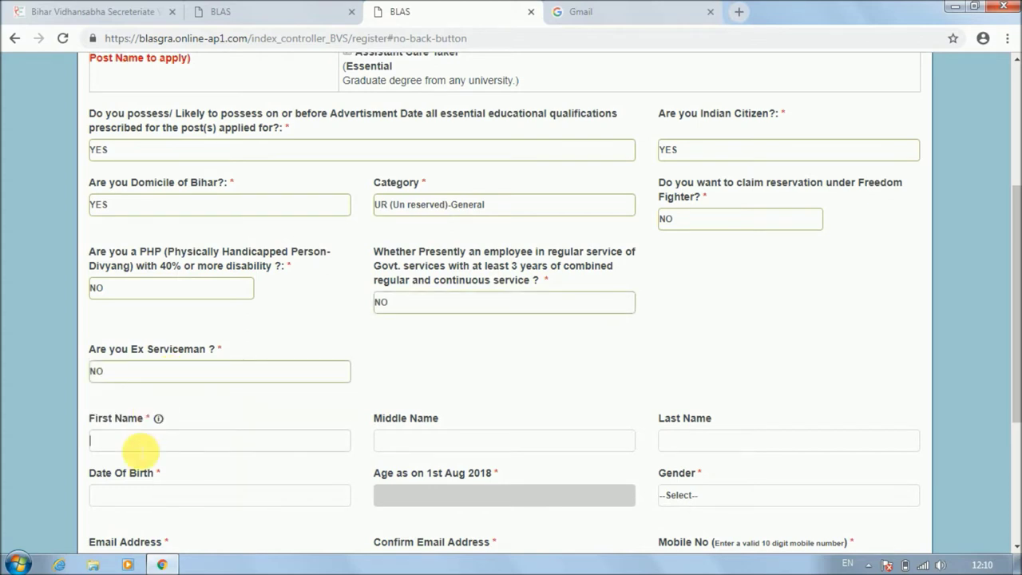
pyautogui.scroll(-3, 1011, 365)
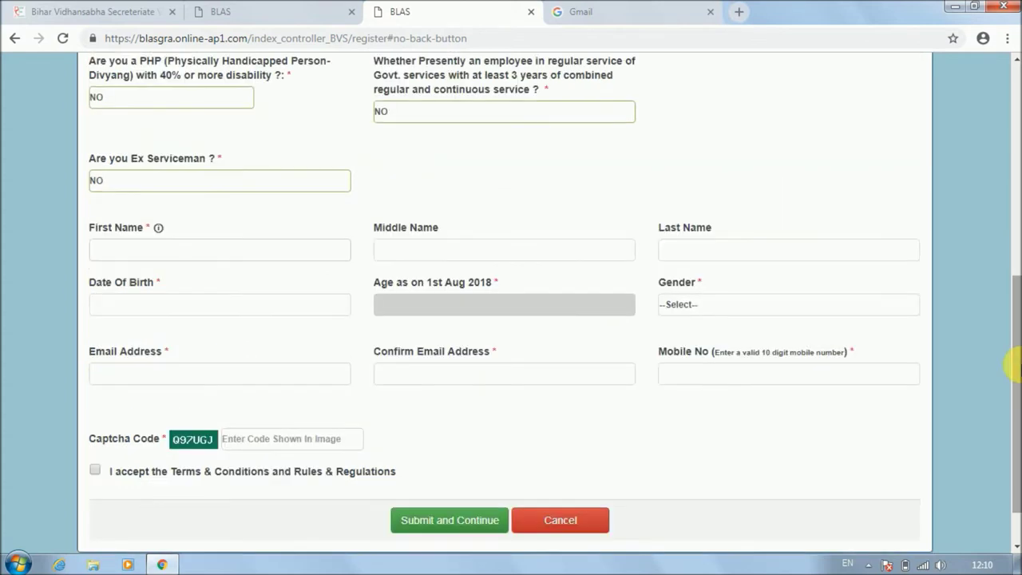
# Enter the candidate's first and last name in capital letters.
pyautogui.click(209, 261)
pyautogui.press('capslock')
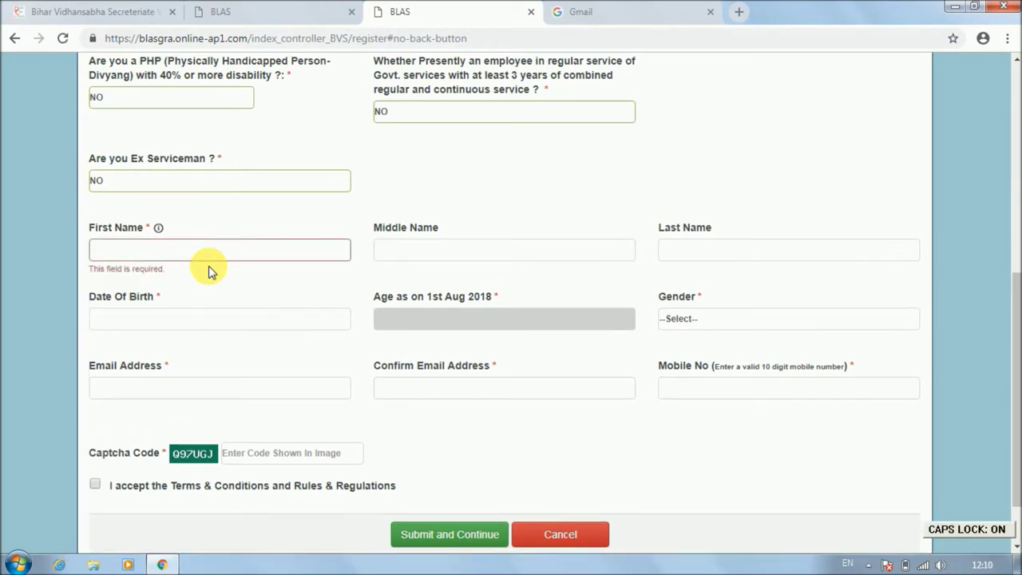
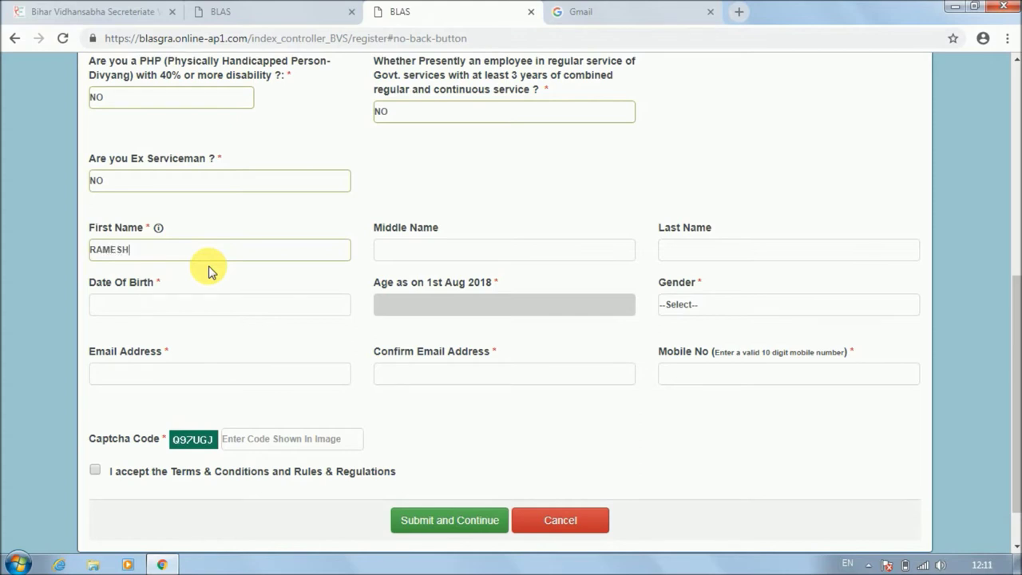
pyautogui.click(680, 257)
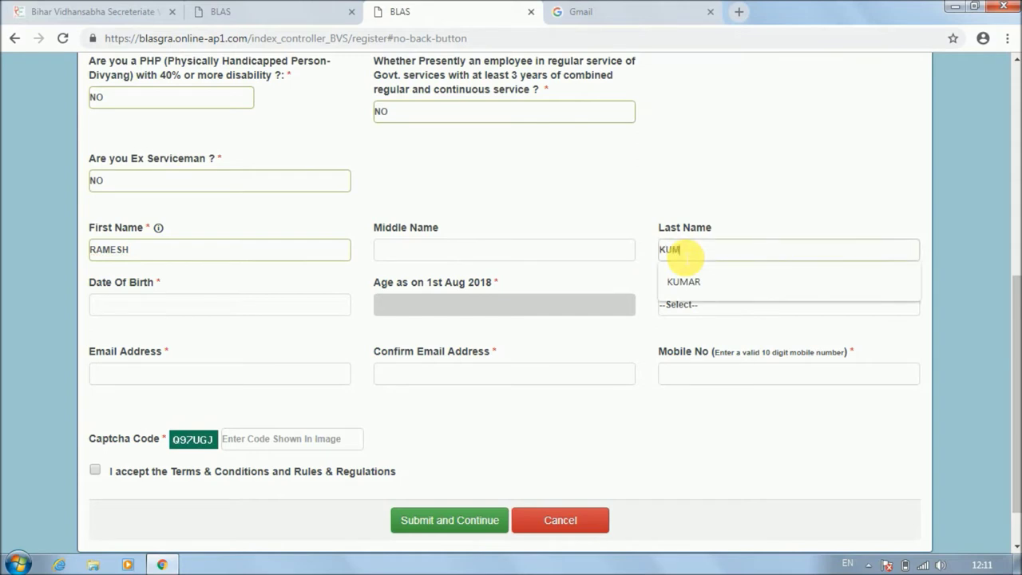
pyautogui.click(682, 282)
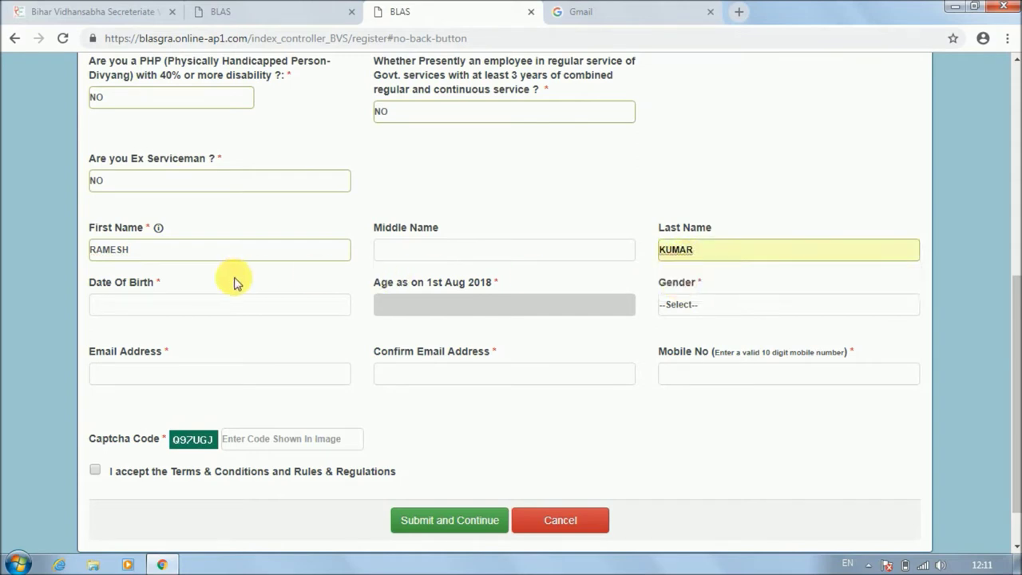
# Pick the candidate's birth date in the calendar and set gender to MALE.
pyautogui.click(136, 307)
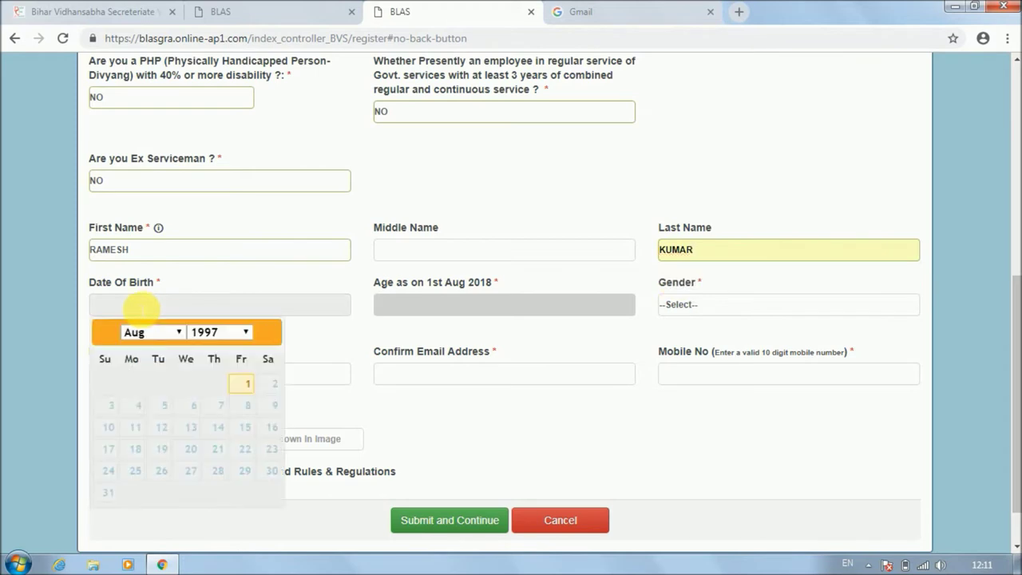
pyautogui.click(222, 336)
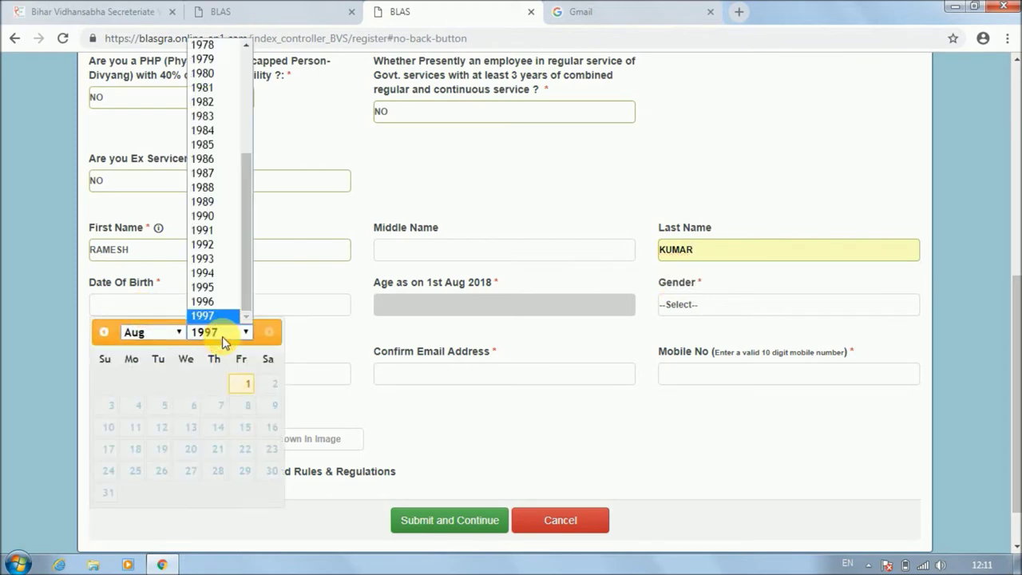
pyautogui.click(204, 216)
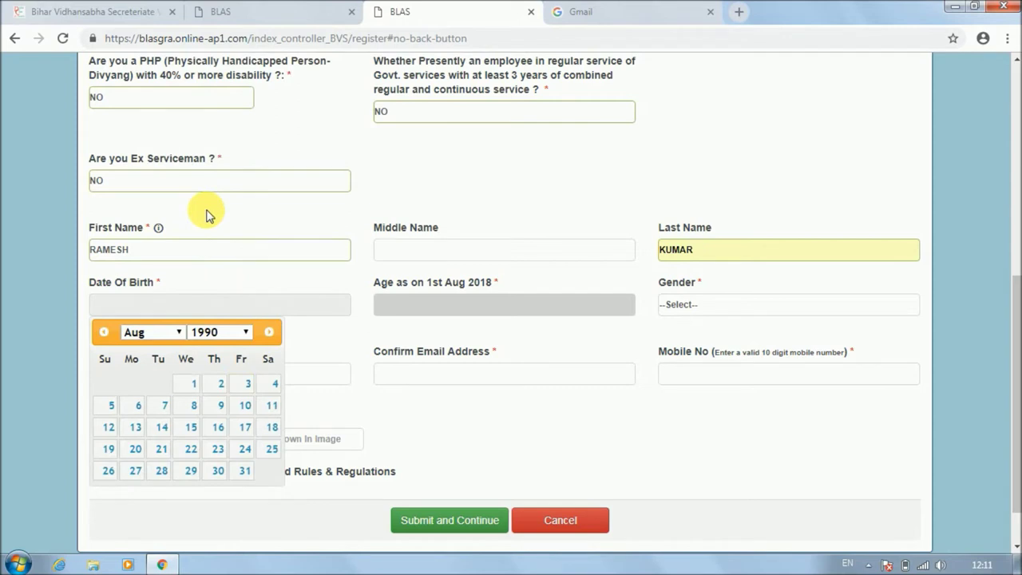
pyautogui.click(158, 334)
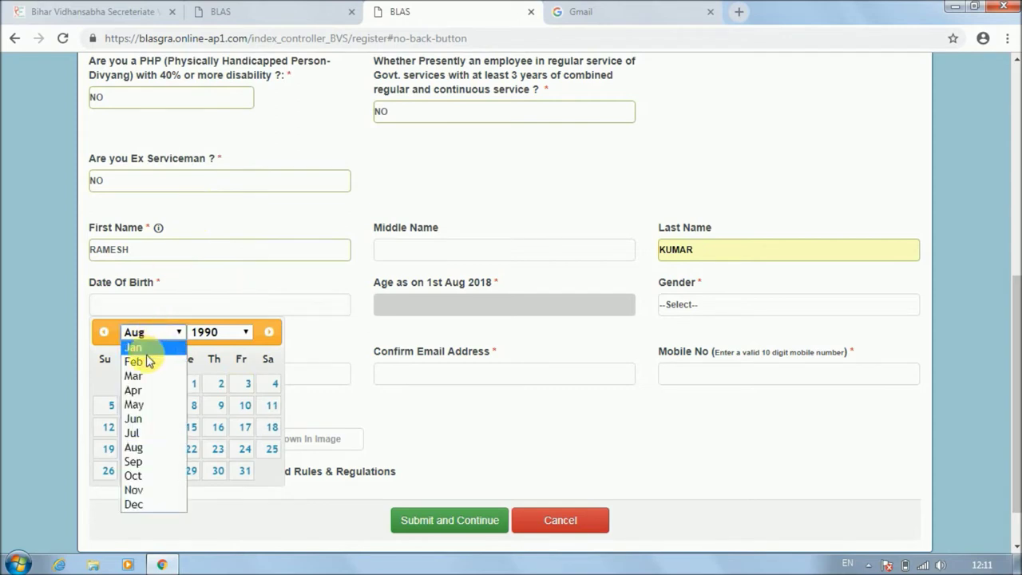
pyautogui.click(151, 351)
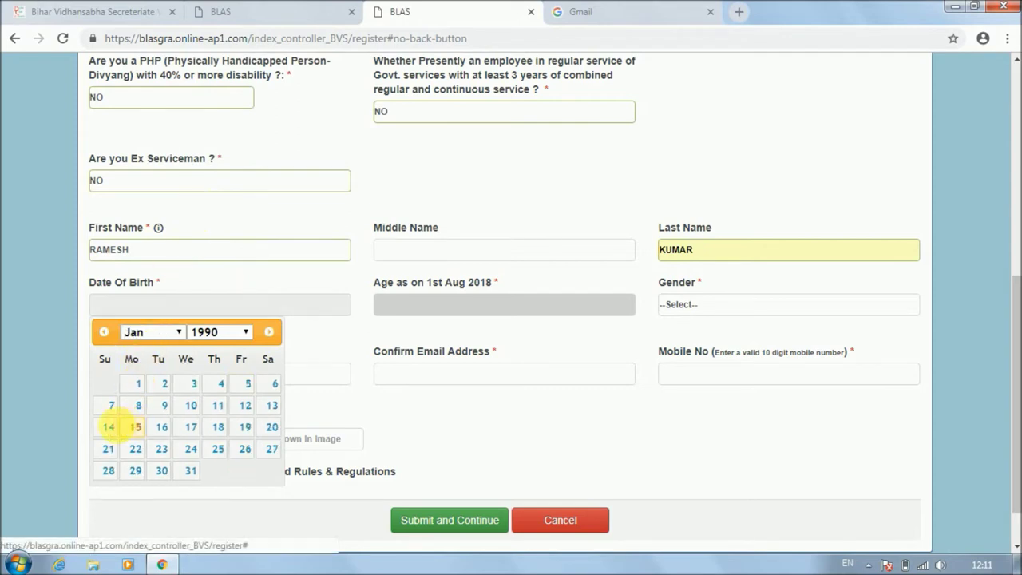
pyautogui.click(108, 427)
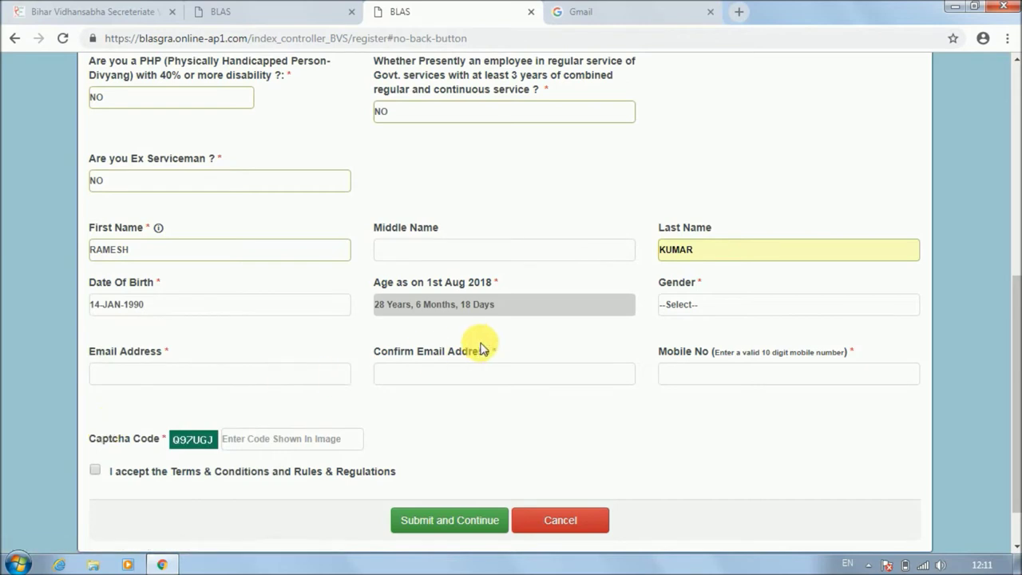
pyautogui.click(726, 310)
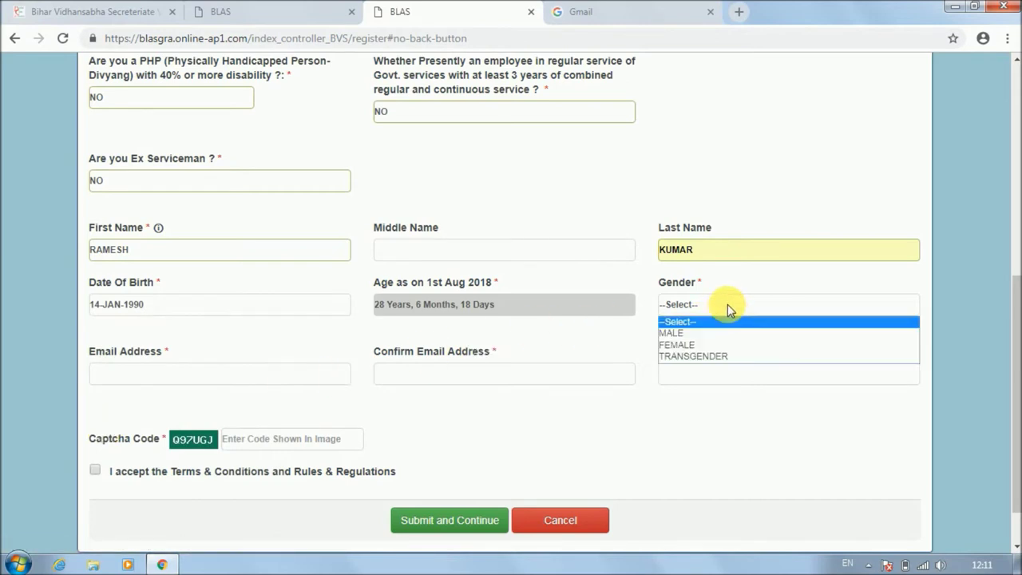
pyautogui.click(729, 335)
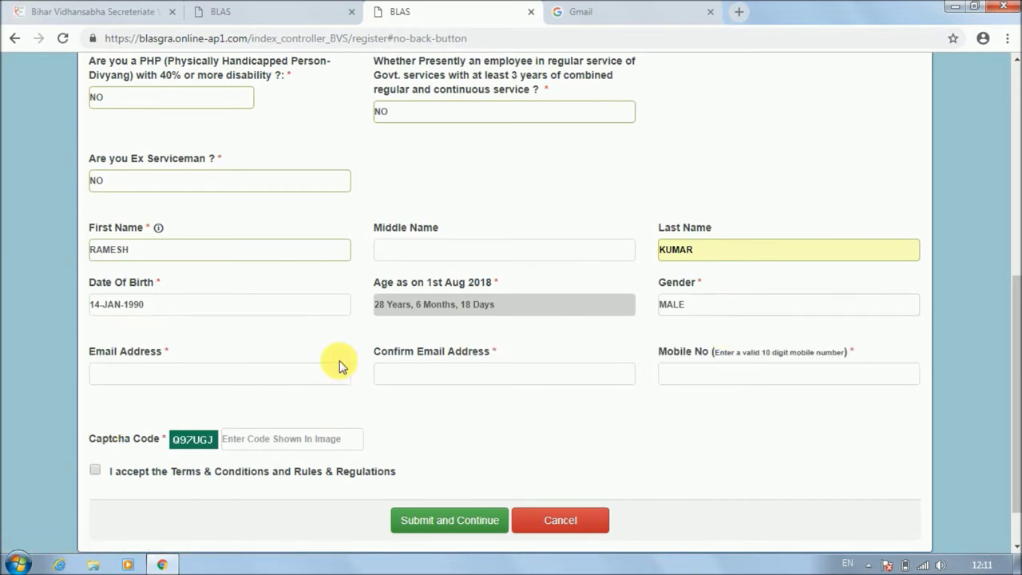
# Enter the candidate's e-mail, paste it into the confirmation field, and fill in the mobile number.
pyautogui.click(184, 372)
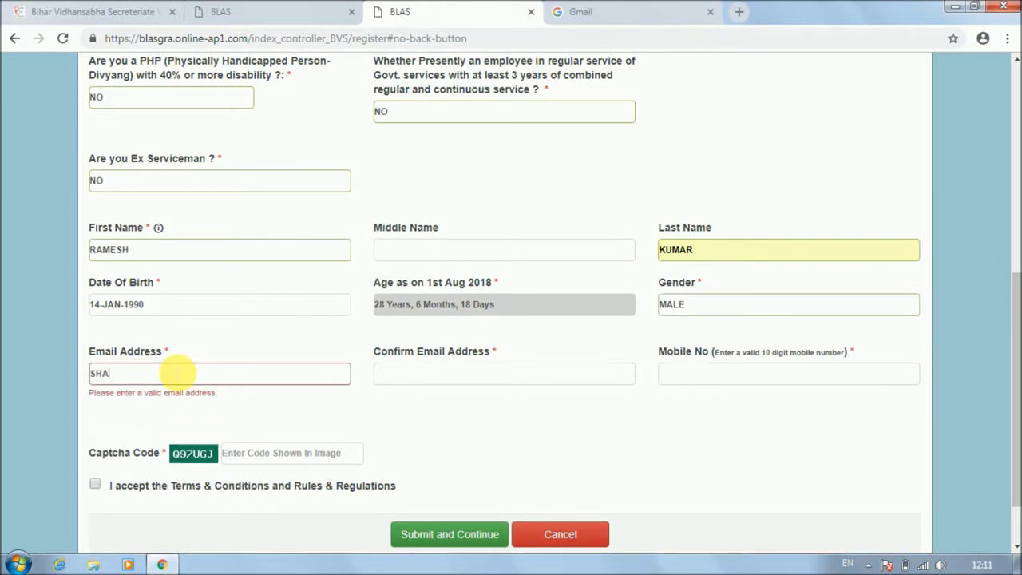
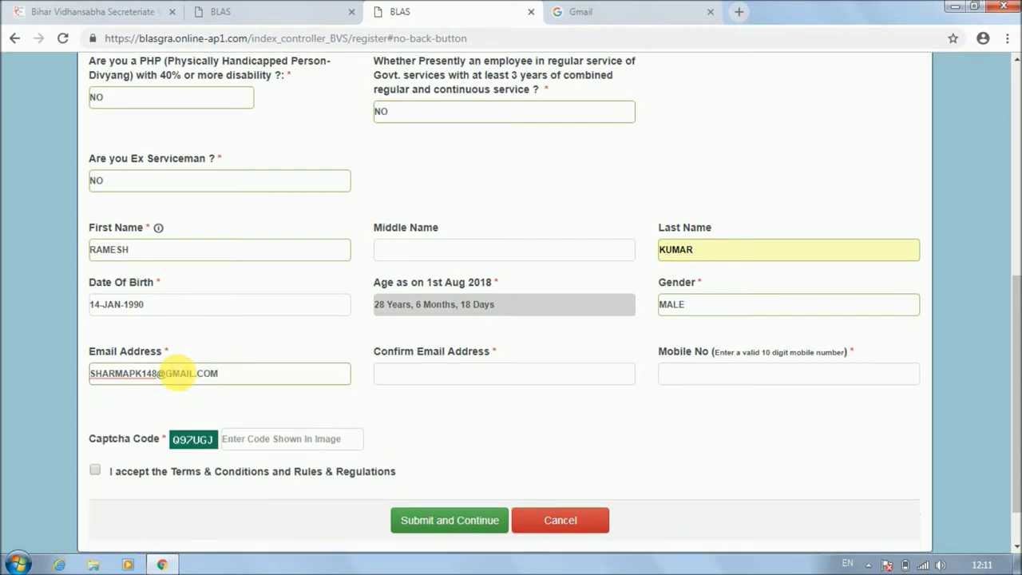
pyautogui.moveTo(230, 380); pyautogui.dragTo(78, 375)
pyautogui.hotkey('ctrl', 'c')
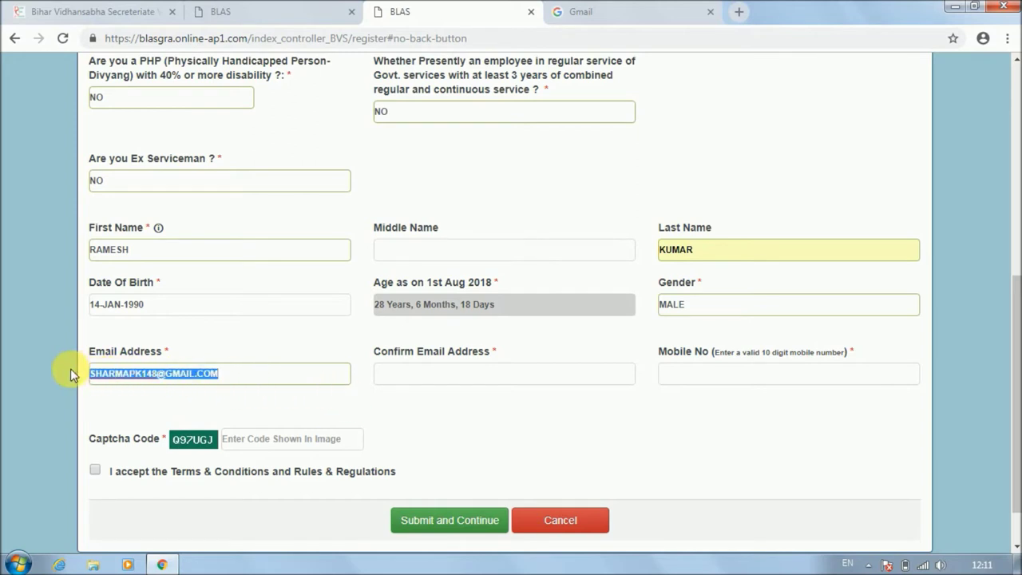
pyautogui.click(386, 380)
pyautogui.hotkey('ctrl', 'v')
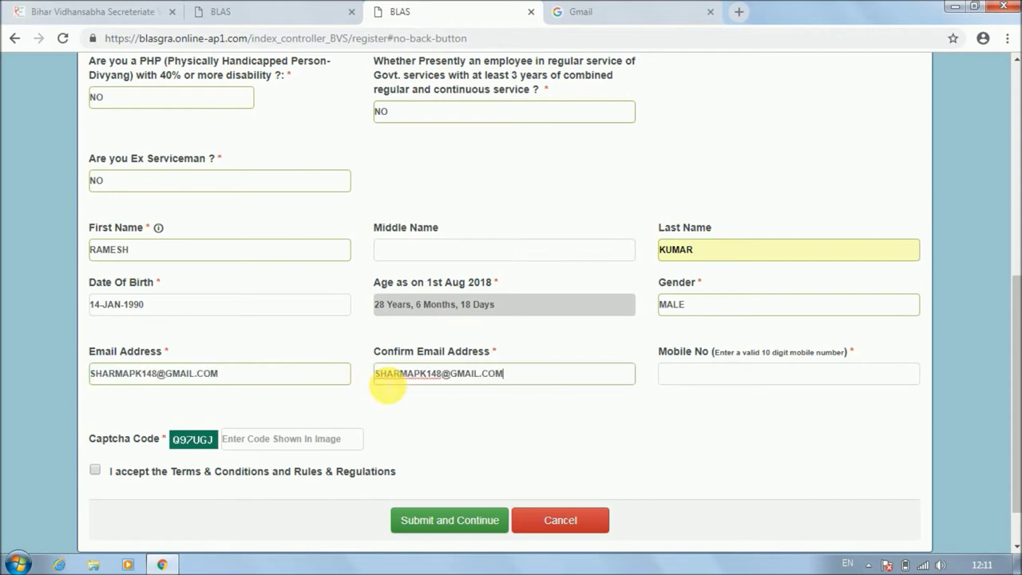
pyautogui.click(675, 372)
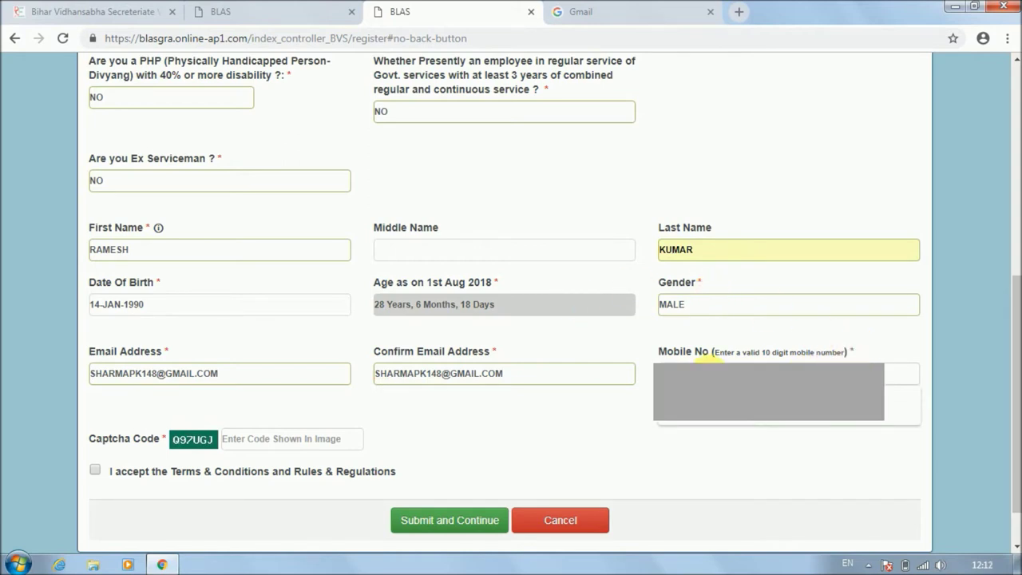
pyautogui.click(707, 359)
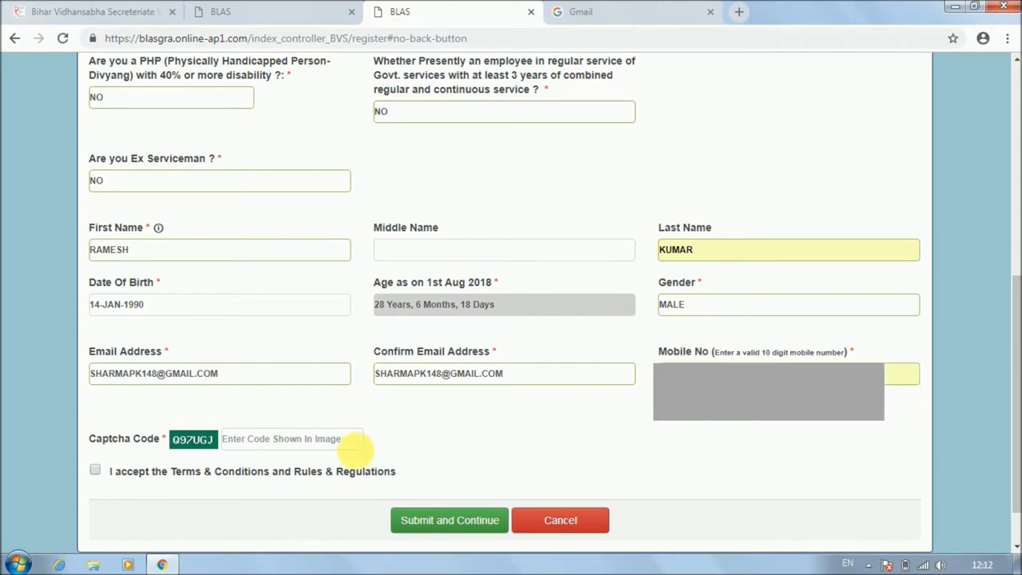
# Enter the captcha code, accept the terms and submit the registration.
pyautogui.click(289, 441)
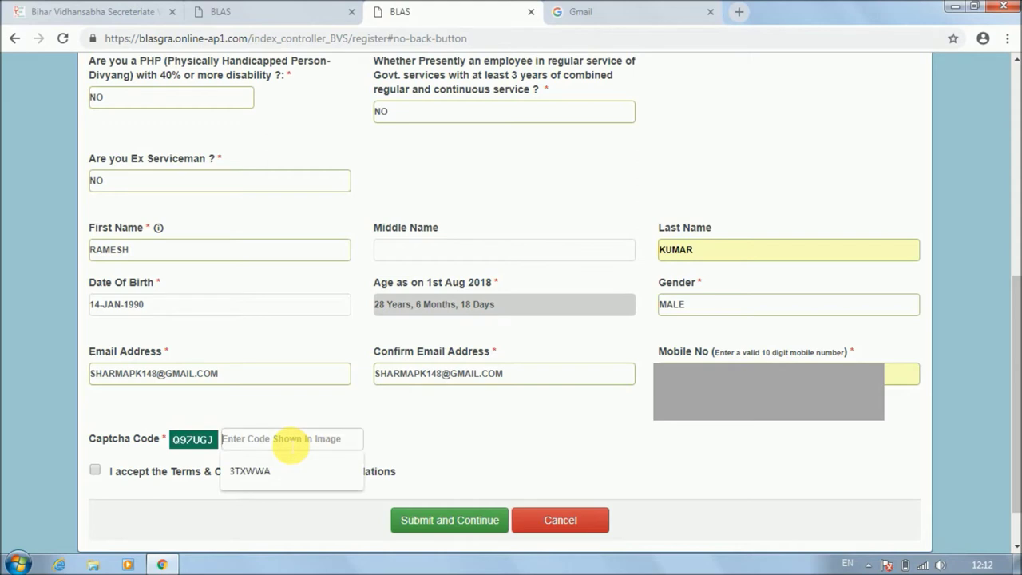
pyautogui.write('Q97UGJ')
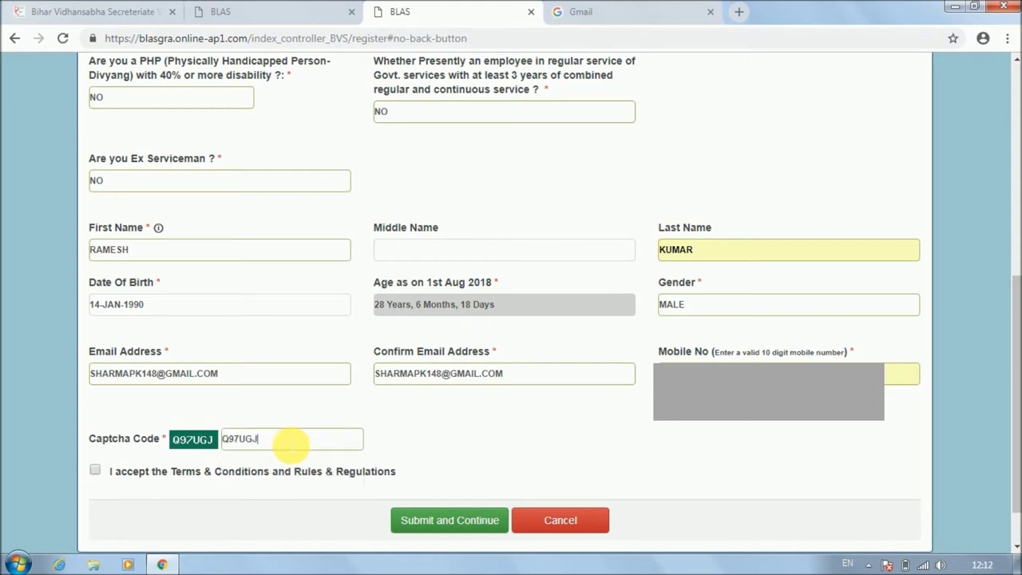
pyautogui.click(95, 471)
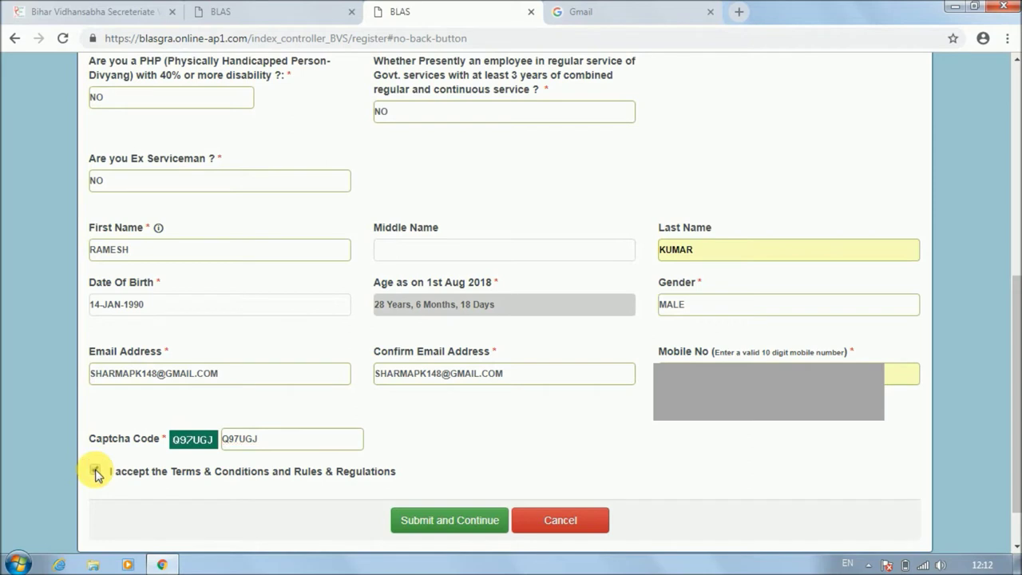
pyautogui.click(458, 531)
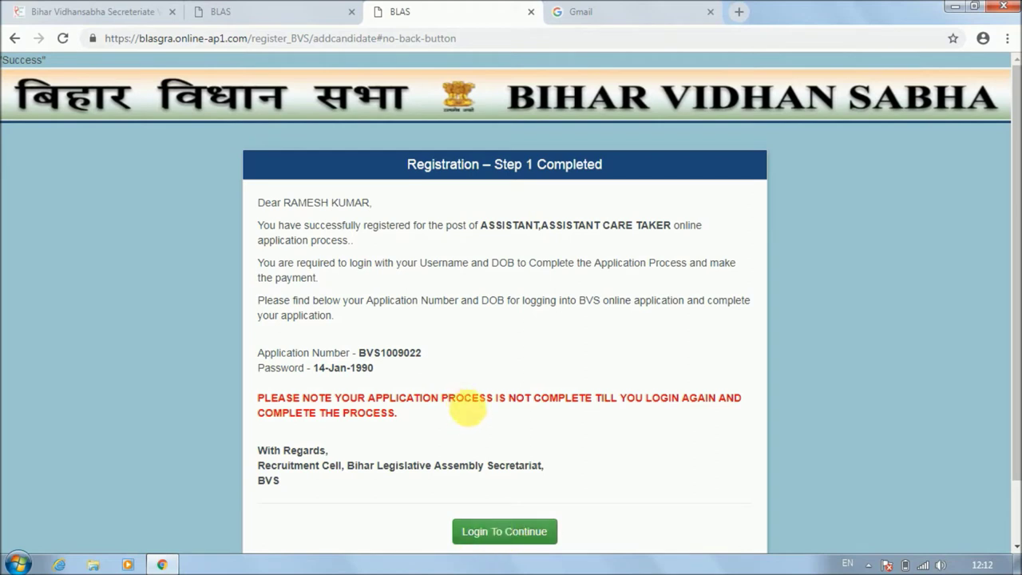
# Copy the issued application number and return to the advertisements tab.
pyautogui.moveTo(422, 354)
pyautogui.mouseDown()
pyautogui.moveTo(351, 356)
pyautogui.moveTo(428, 361)
pyautogui.mouseUp()
pyautogui.hotkey('ctrl', 'c')
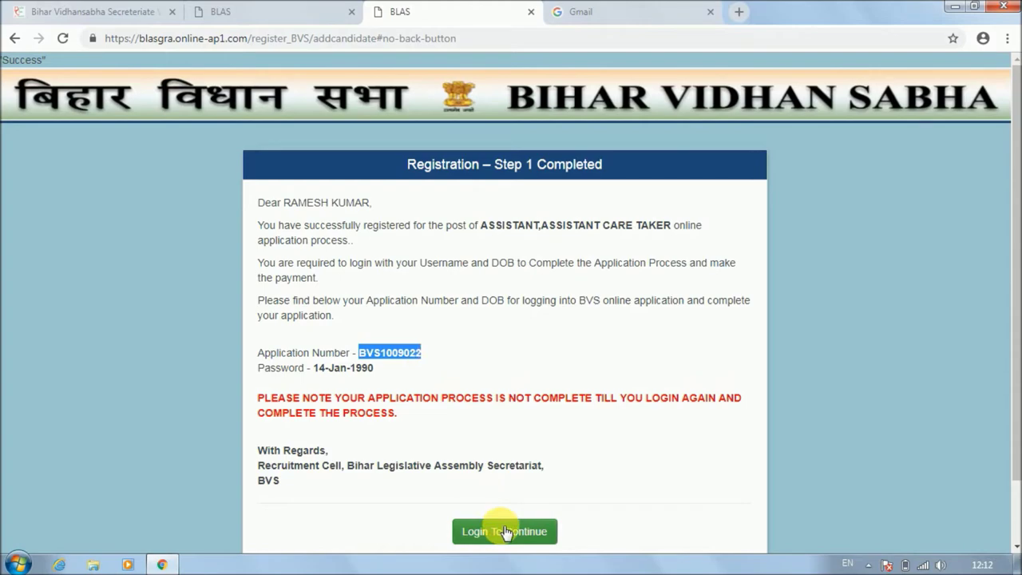
pyautogui.click(292, 8)
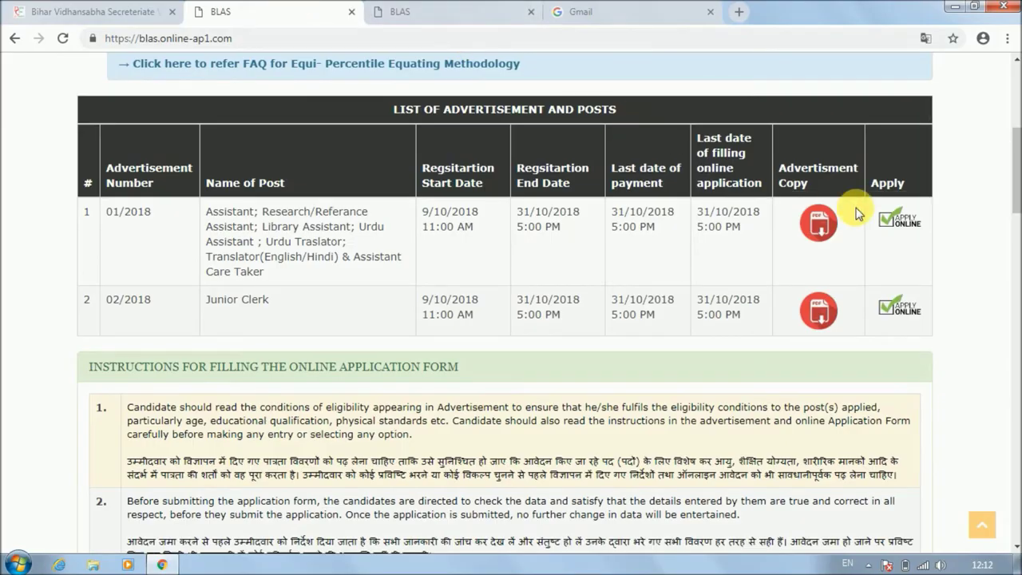
# Open the 01/2018 login page and paste the application number.
pyautogui.click(895, 222)
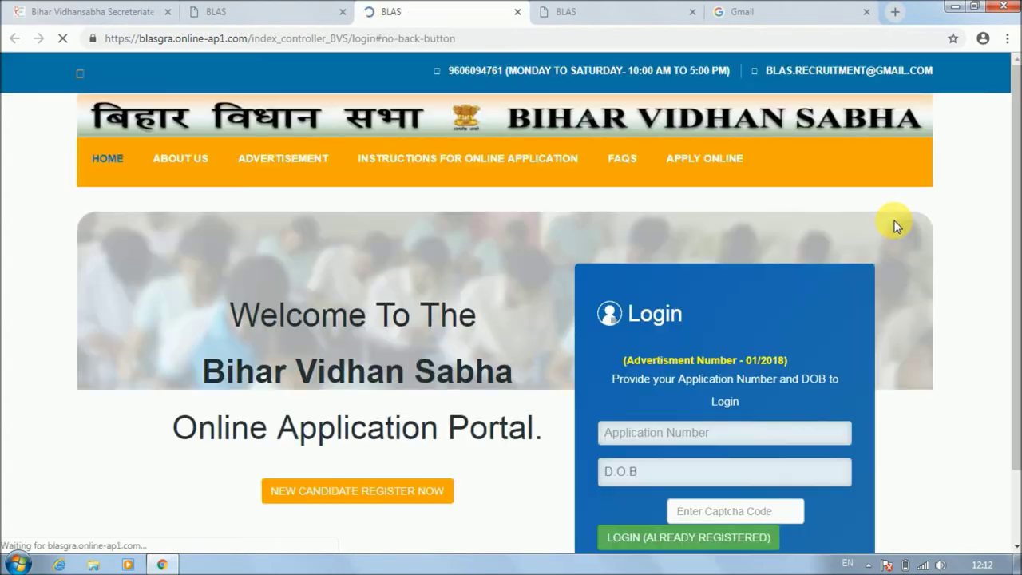
pyautogui.scroll(-1, 1014, 211)
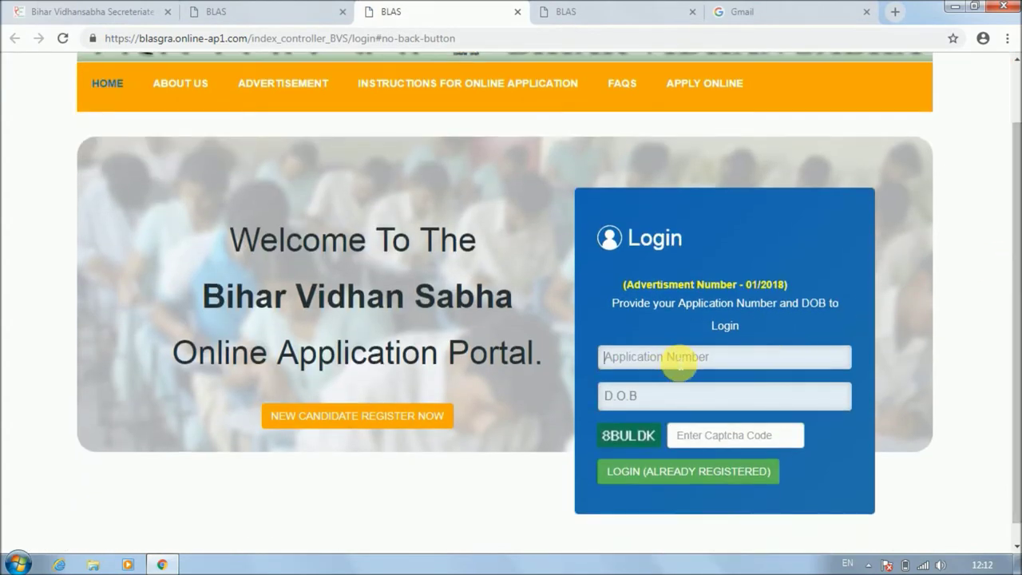
pyautogui.click(678, 363)
pyautogui.hotkey('ctrl', 'v')
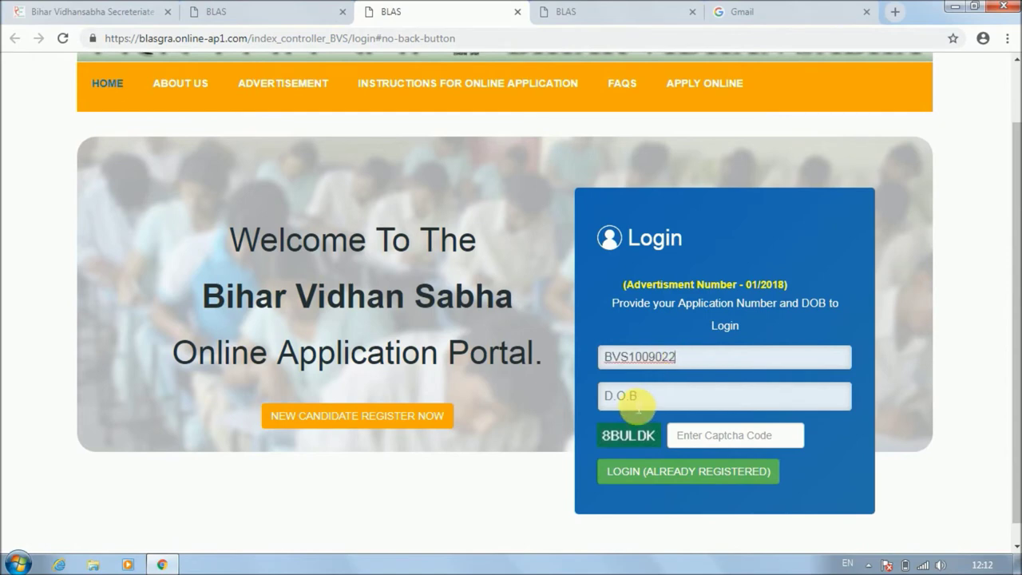
# Pick the candidate's birth date, enter the captcha code and log in as an already registered candidate.
pyautogui.click(643, 396)
pyautogui.click(750, 207)
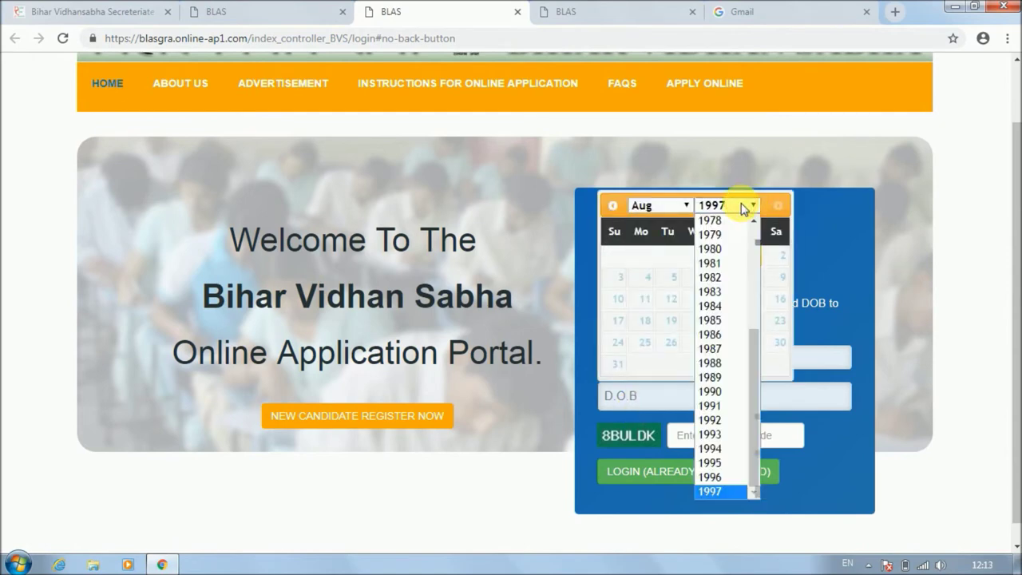
pyautogui.click(722, 391)
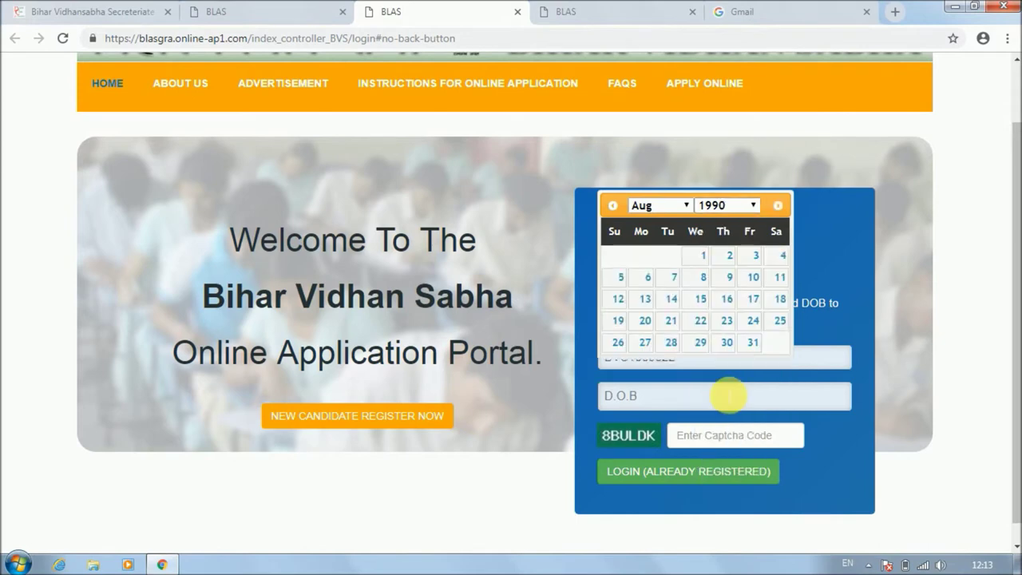
pyautogui.click(664, 209)
pyautogui.click(663, 222)
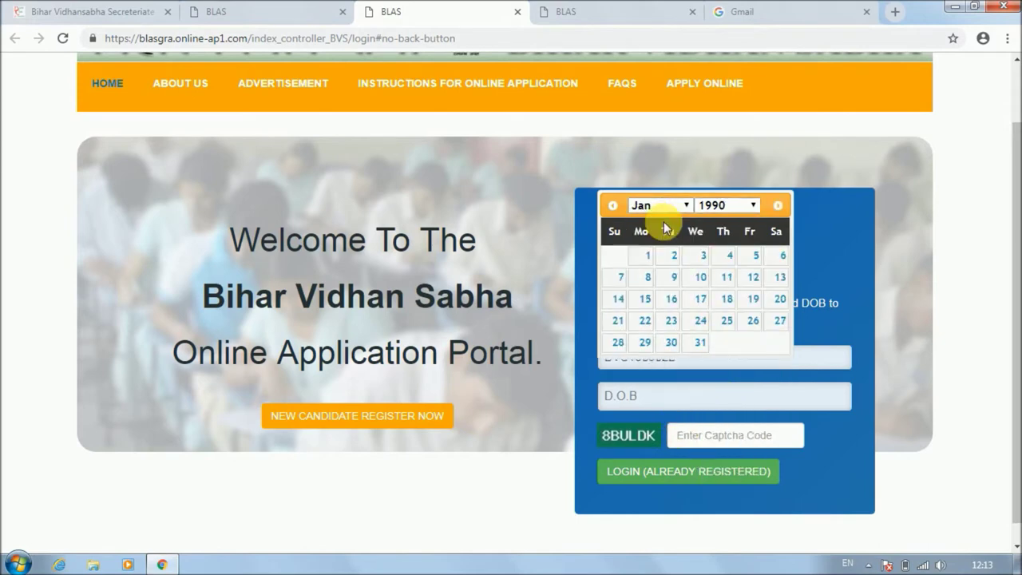
pyautogui.click(620, 298)
pyautogui.click(687, 437)
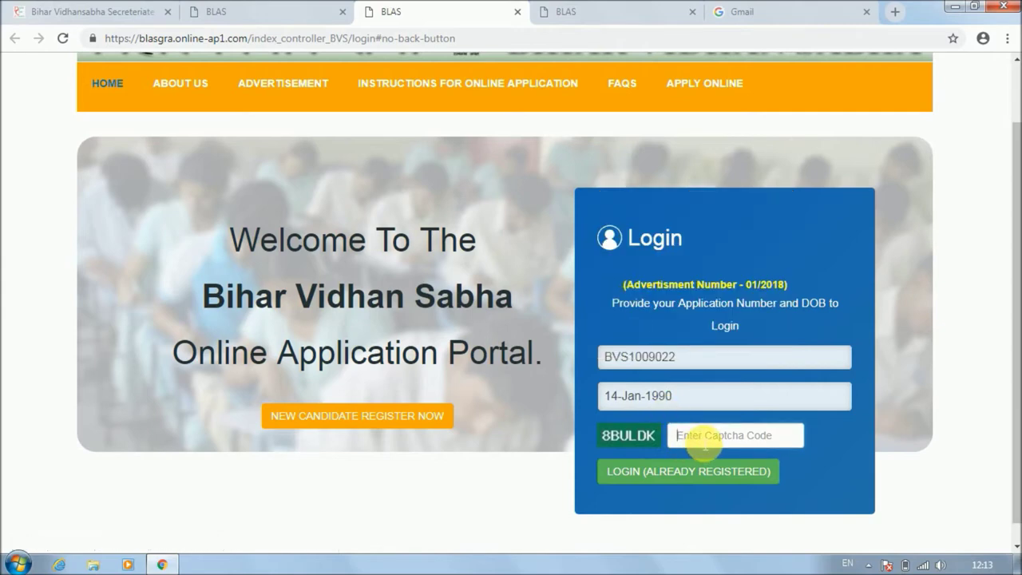
pyautogui.write('8BULDK')
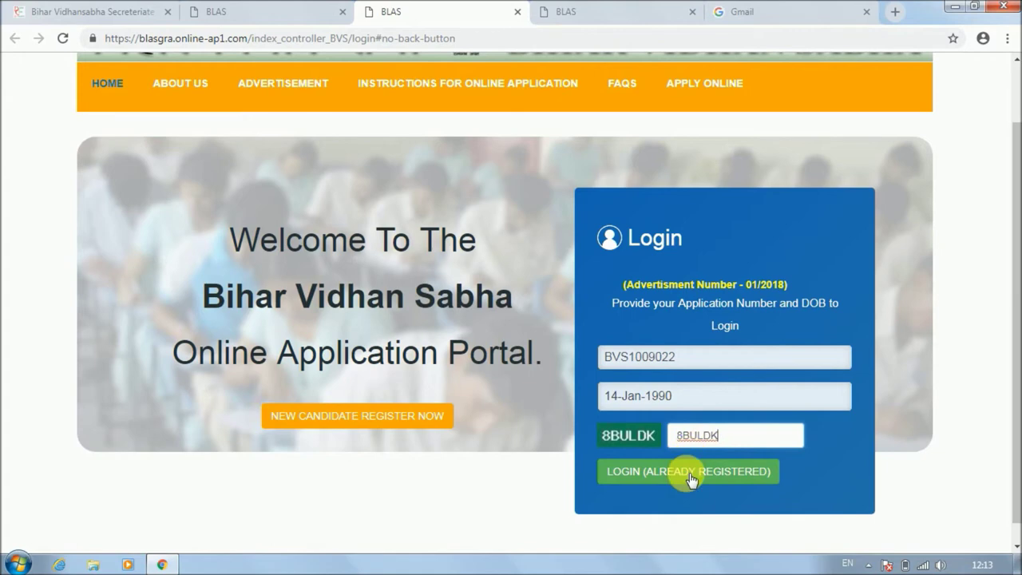
pyautogui.click(692, 475)
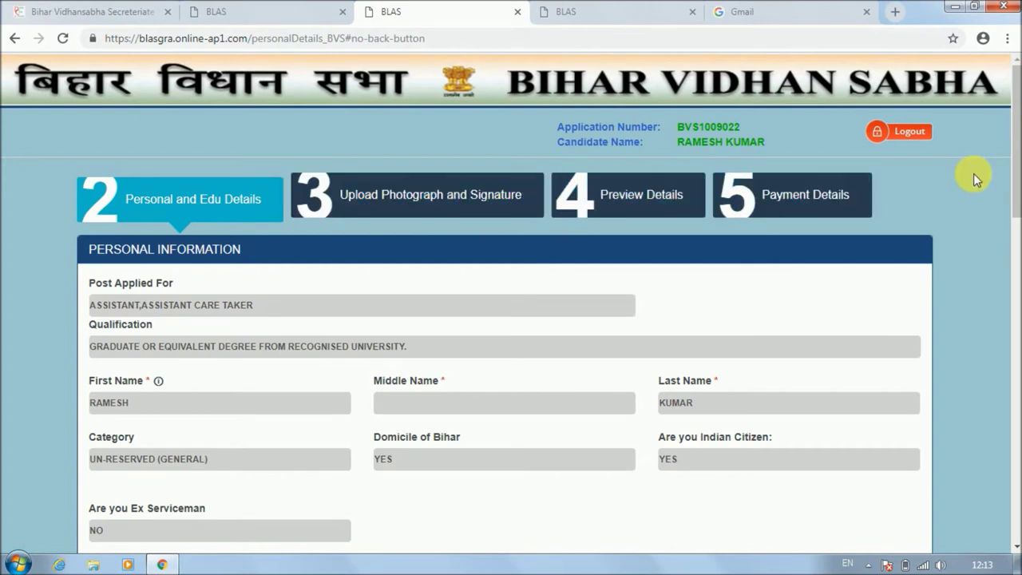
# Enter the father's and mother's names and set marital status to UNMARRIED.
pyautogui.moveTo(1016, 141); pyautogui.dragTo(1018, 192)
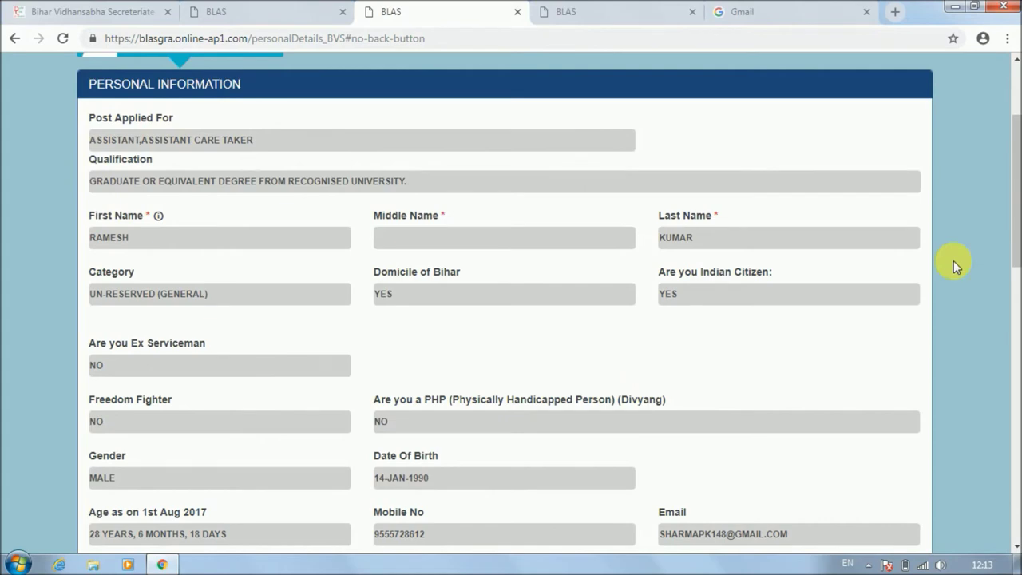
pyautogui.moveTo(1012, 206); pyautogui.dragTo(1012, 370)
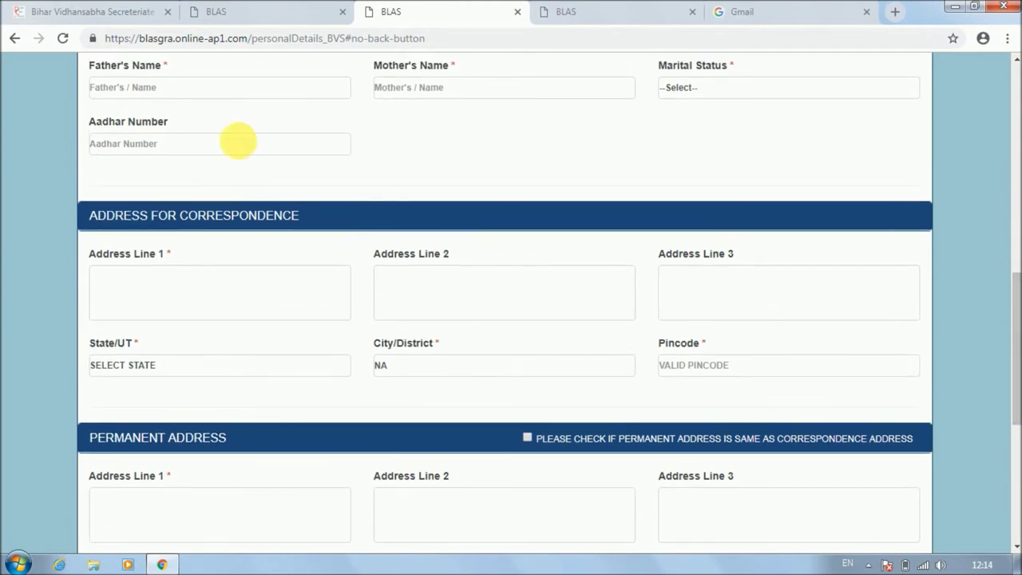
pyautogui.click(108, 90)
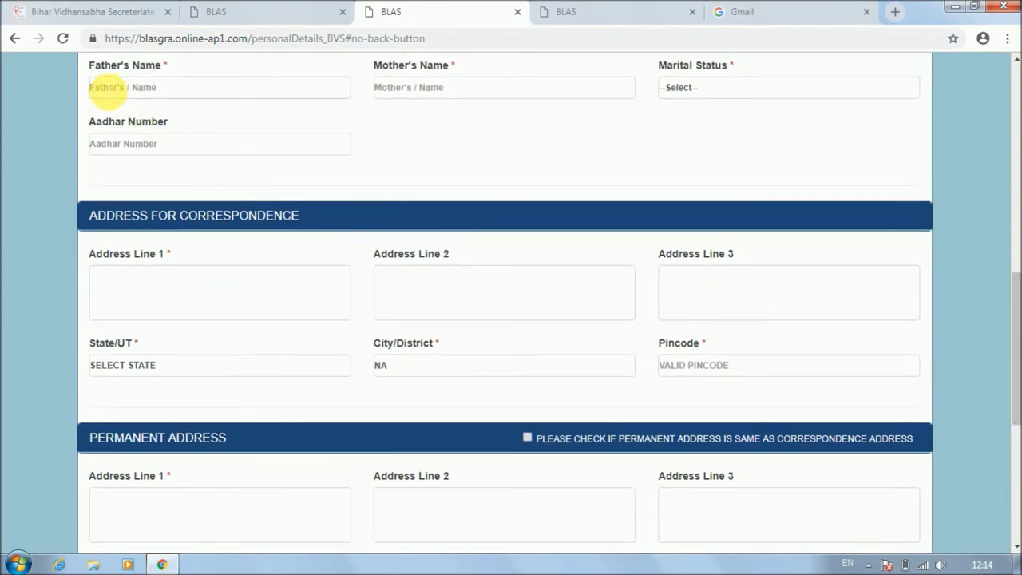
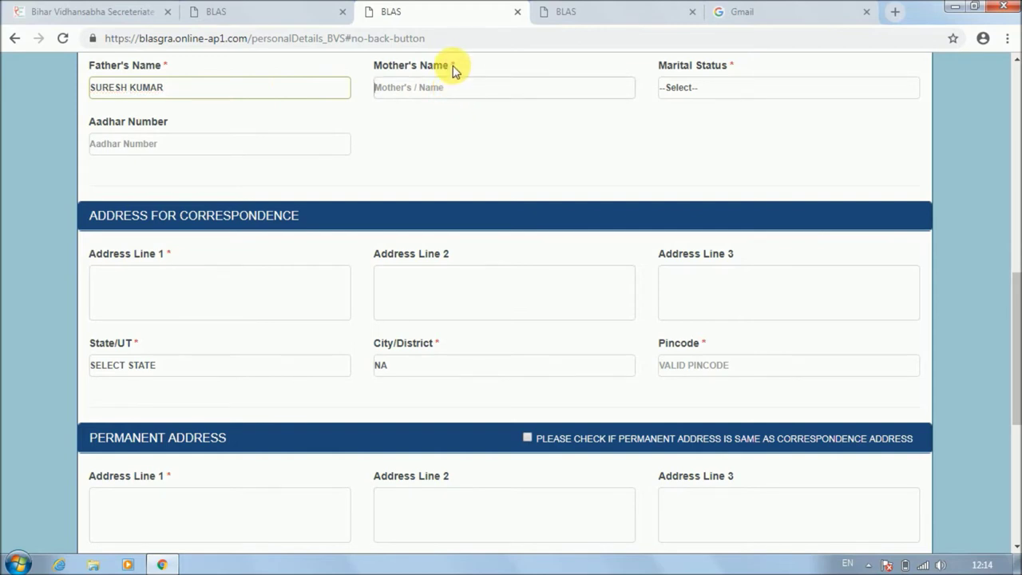
pyautogui.click(447, 85)
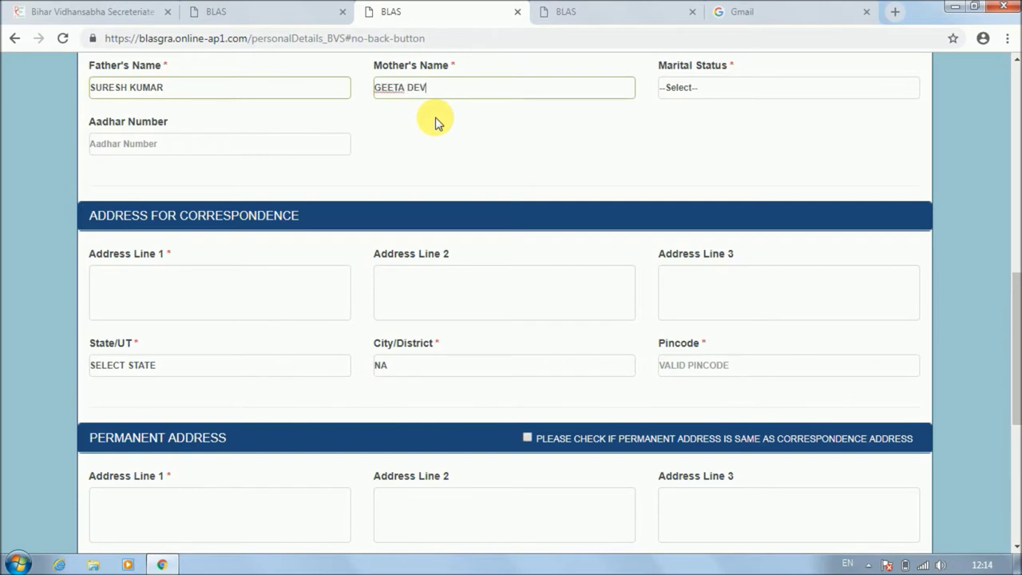
pyautogui.click(723, 90)
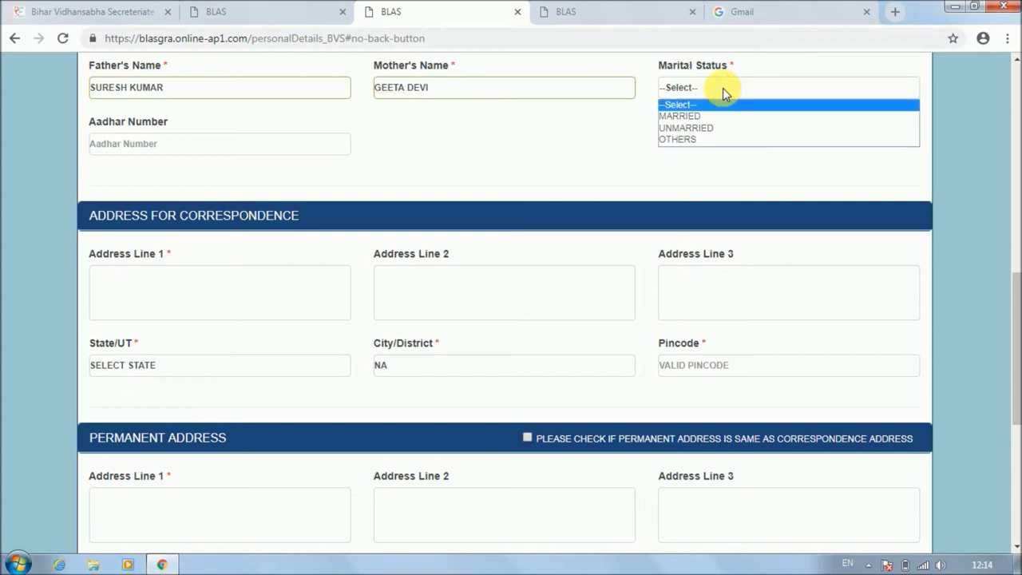
pyautogui.click(715, 128)
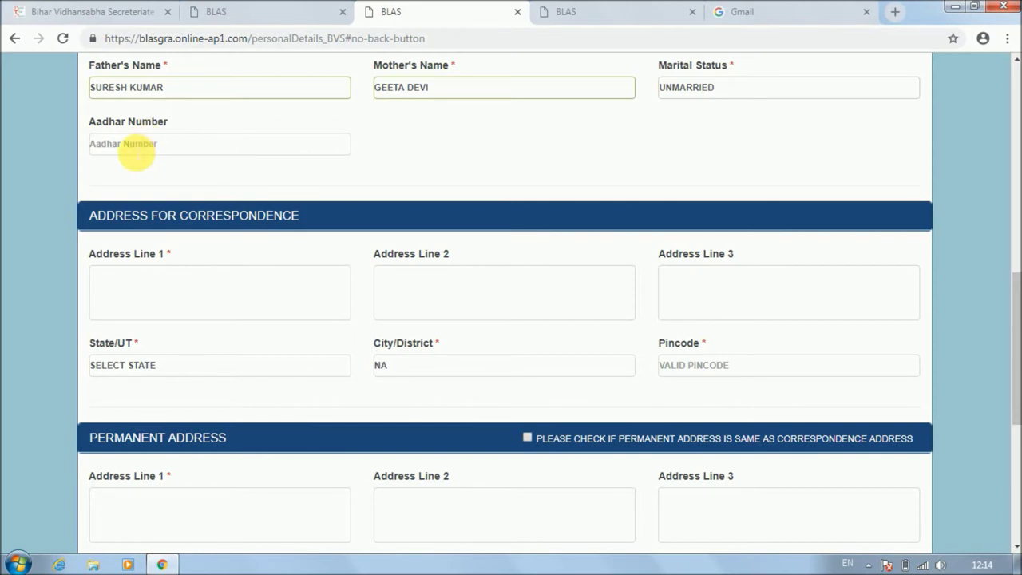
# Enter the correspondence address line, state BIHAR, district BHAGALPUR and the pincode.
pyautogui.click(133, 293)
pyautogui.write('KAHA')
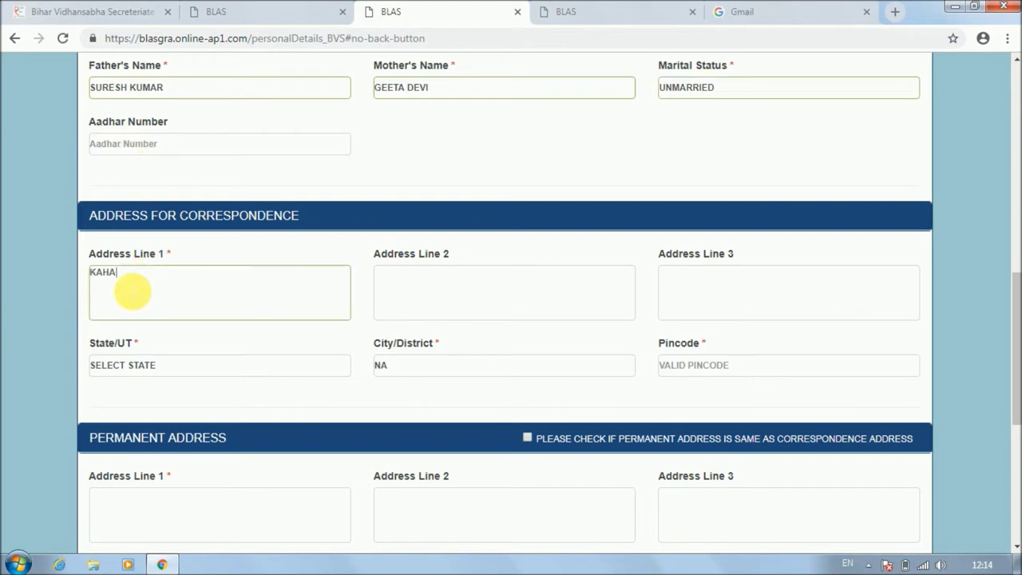
pyautogui.write('LGAON')
pyautogui.click(191, 372)
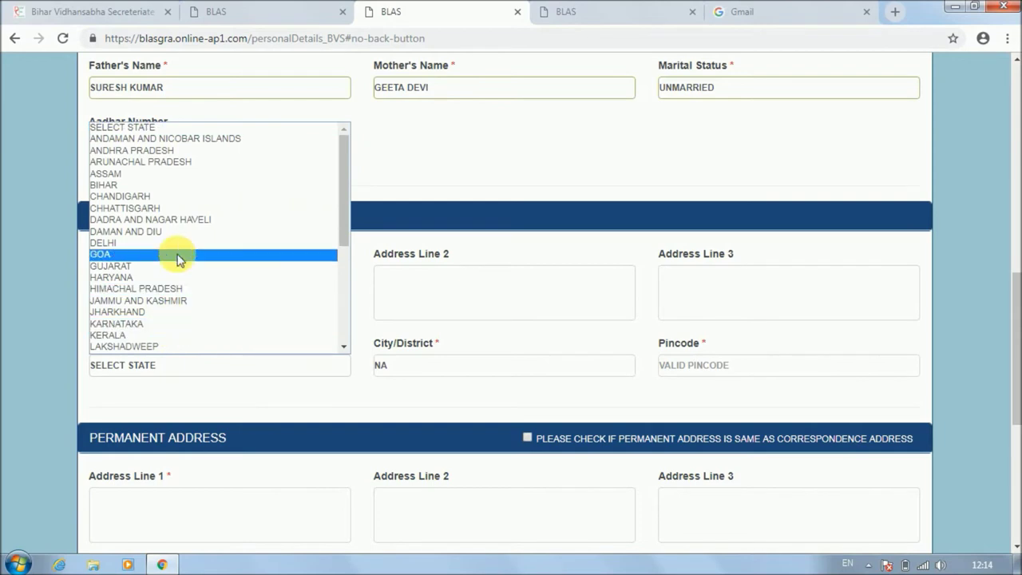
pyautogui.click(168, 186)
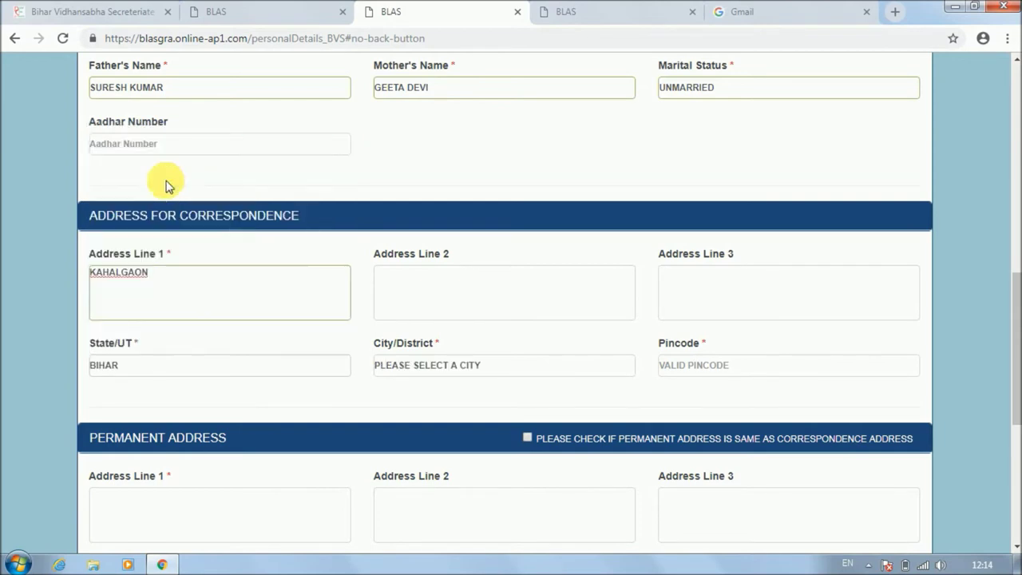
pyautogui.click(412, 368)
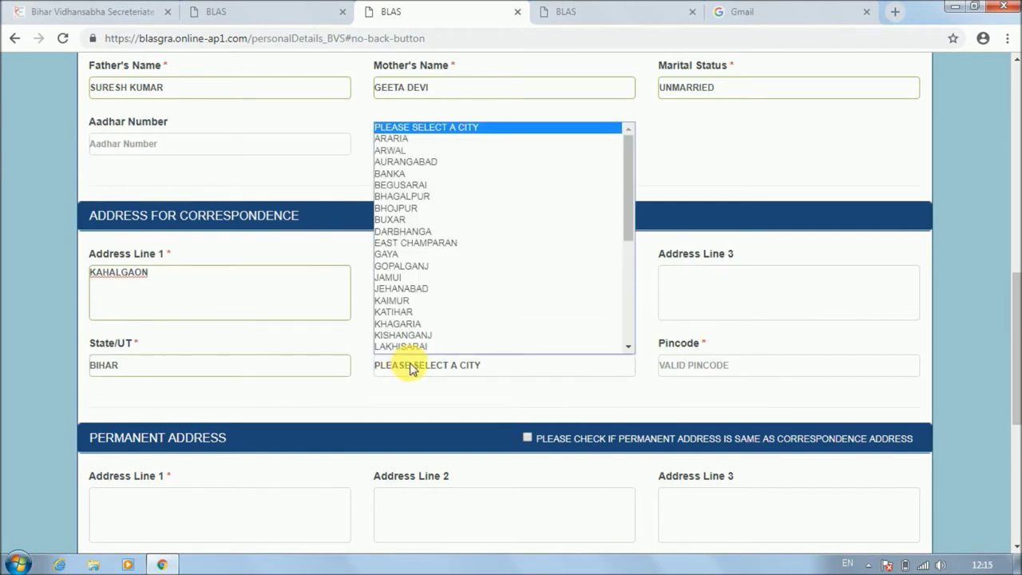
pyautogui.click(456, 196)
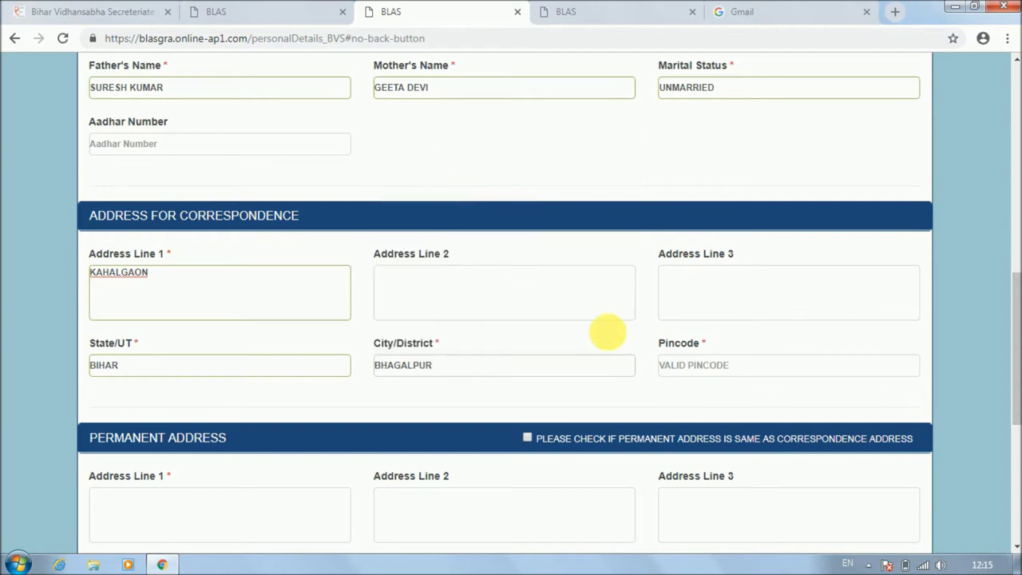
pyautogui.click(710, 369)
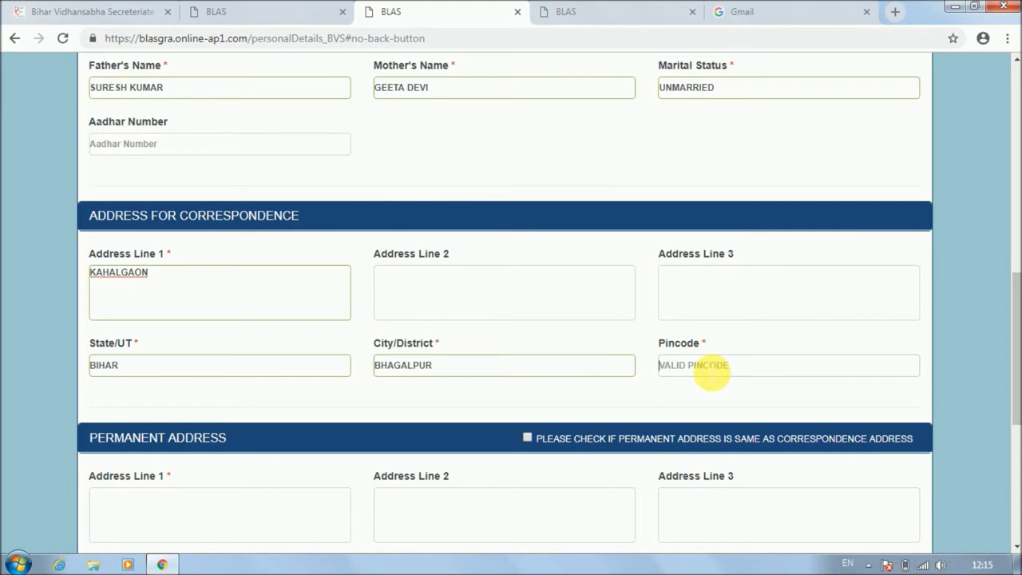
pyautogui.write('8132')
pyautogui.write('04')
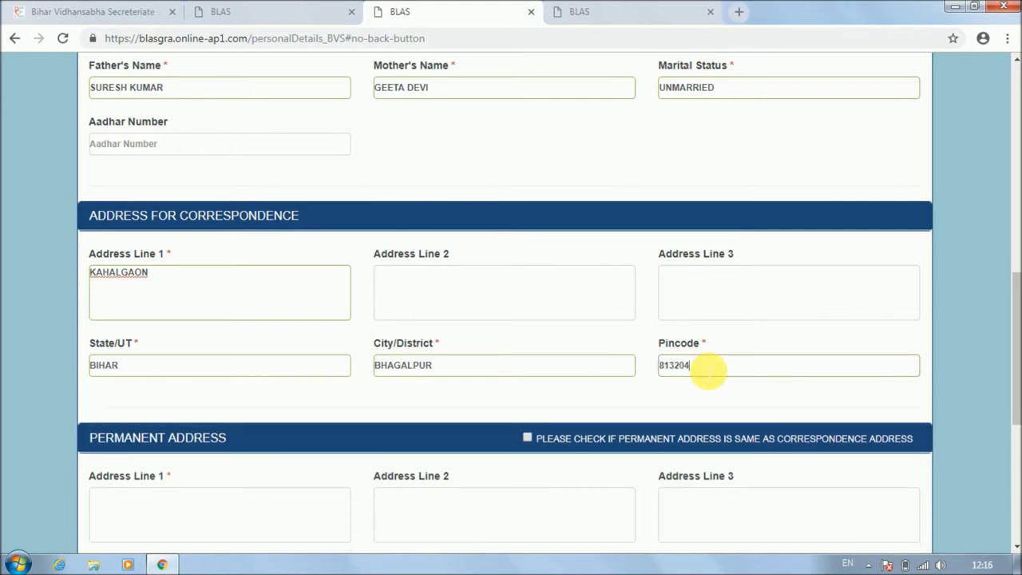
pyautogui.moveTo(1015, 294); pyautogui.dragTo(1015, 400)
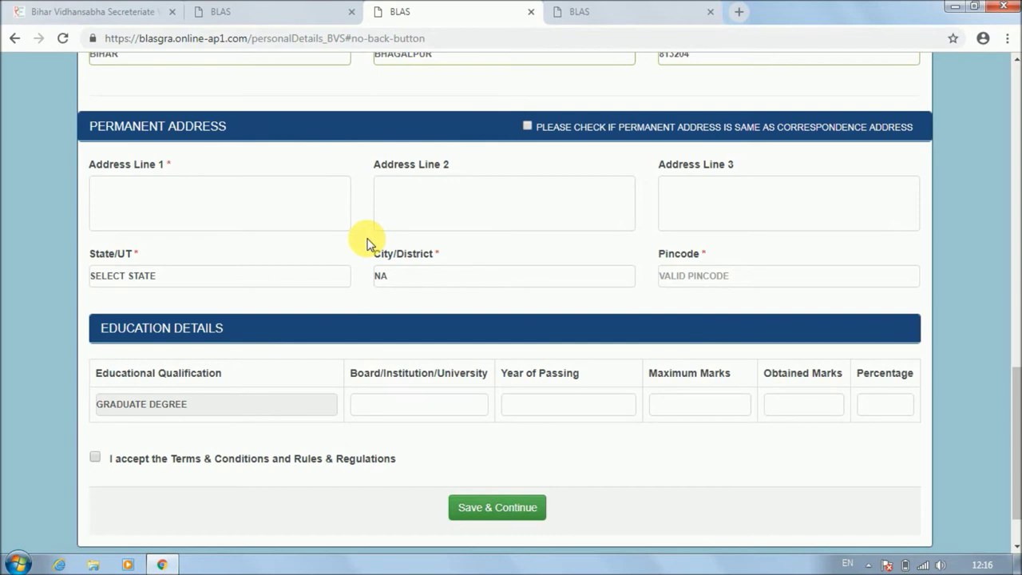
# Tick the option copying the correspondence address into the permanent address.
pyautogui.click(527, 127)
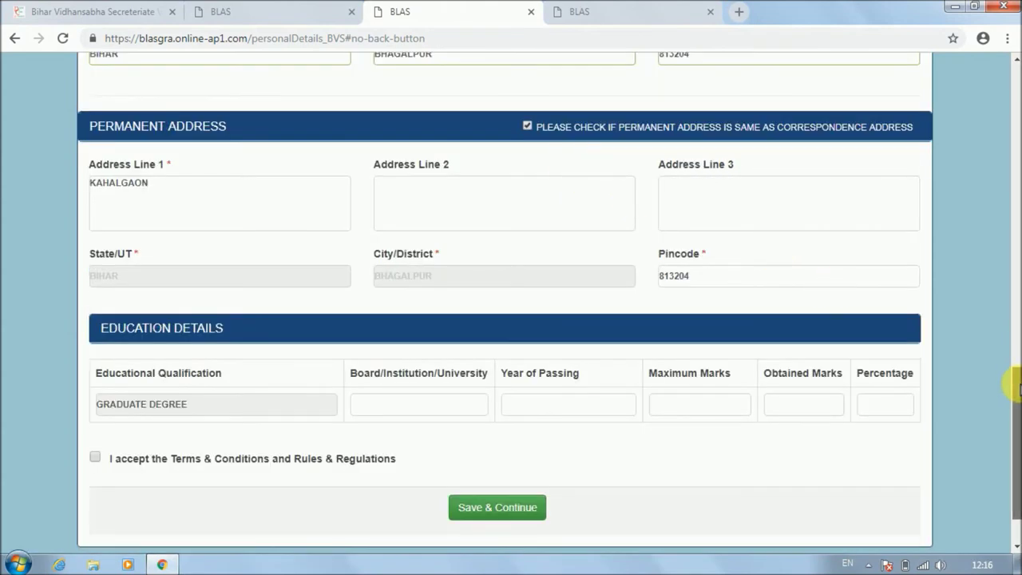
pyautogui.moveTo(1014, 385); pyautogui.dragTo(1016, 422)
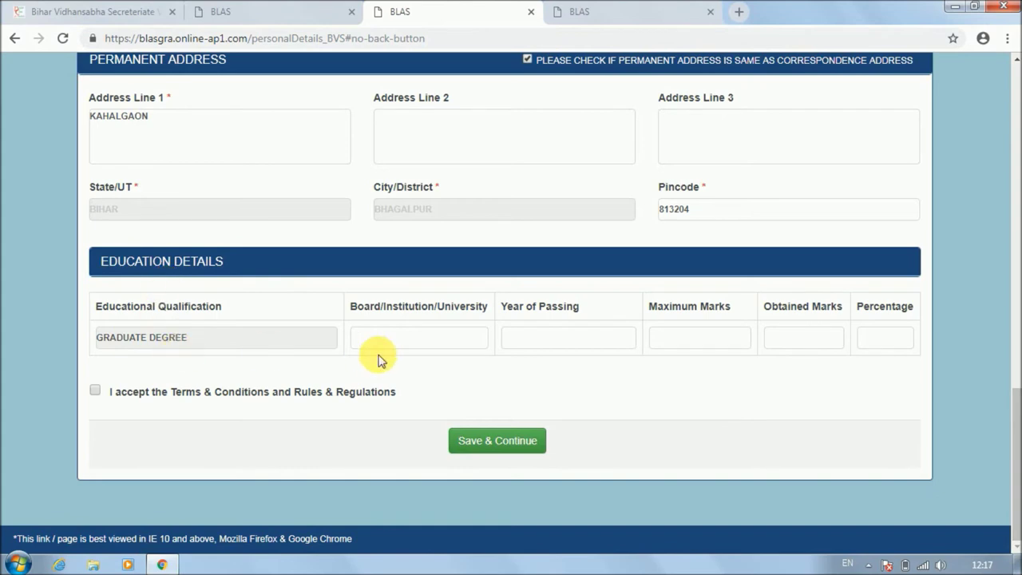
# Enter BIHAR BOARD, year 2012, 320 of 500 marks, accept the terms and save.
pyautogui.write('BI')
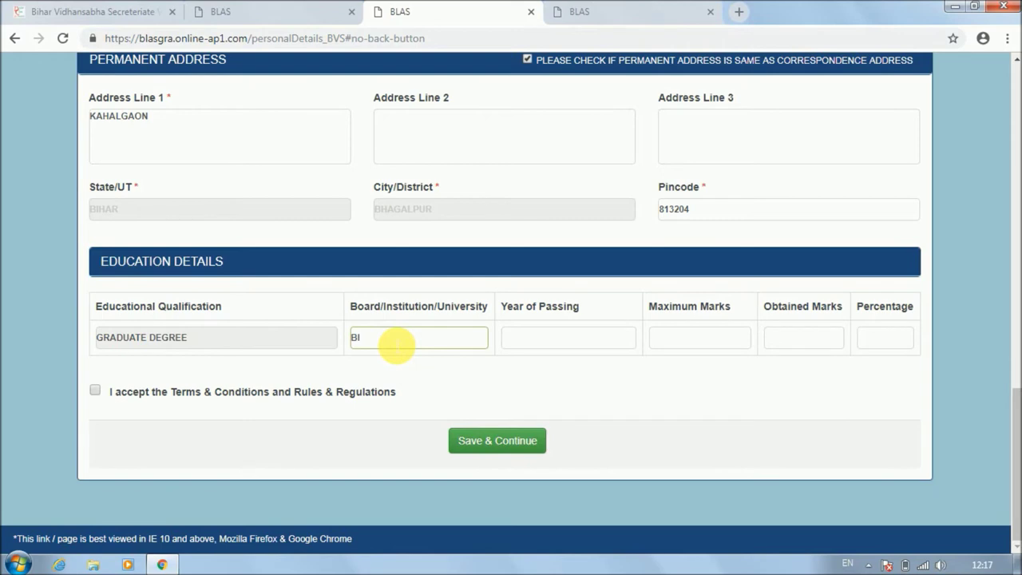
pyautogui.write('HAR BOARD')
pyautogui.click(523, 345)
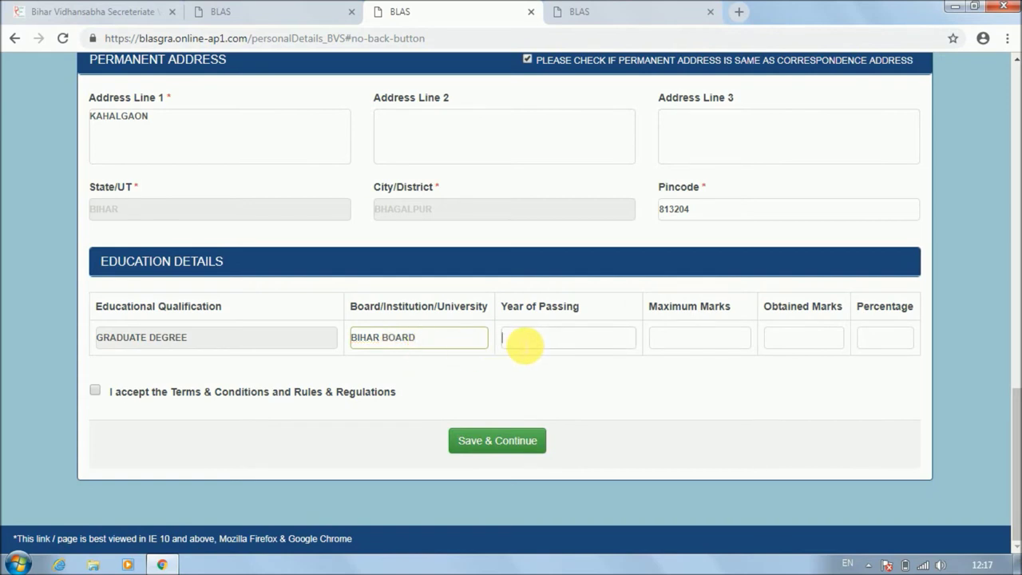
pyautogui.write('201')
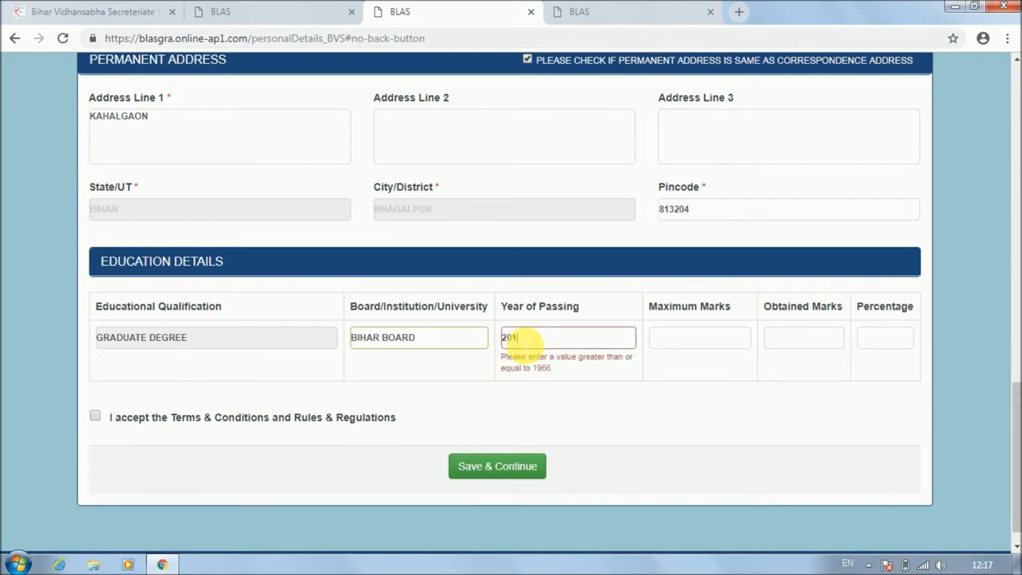
pyautogui.write('2')
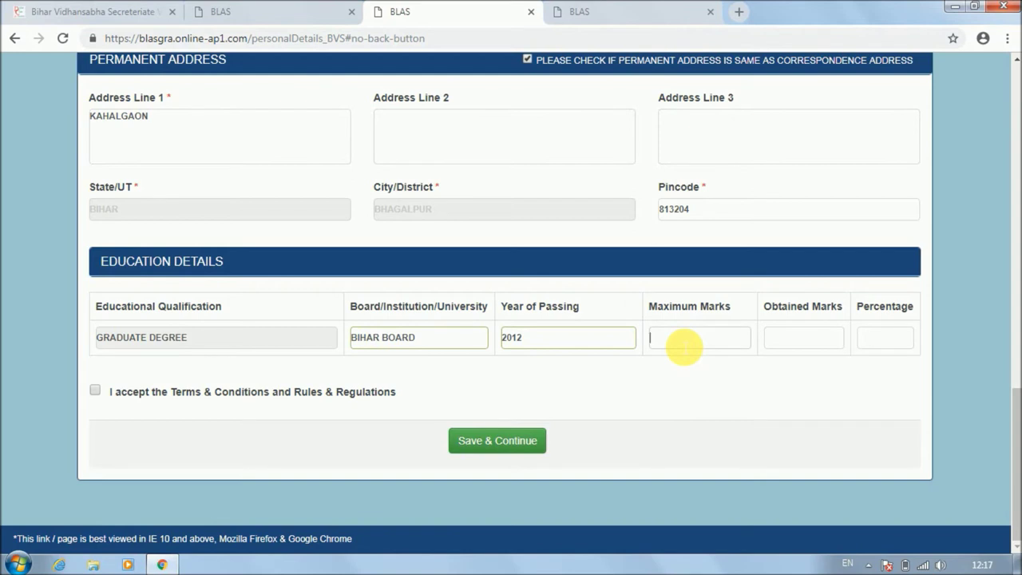
pyautogui.write('500')
pyautogui.click(786, 345)
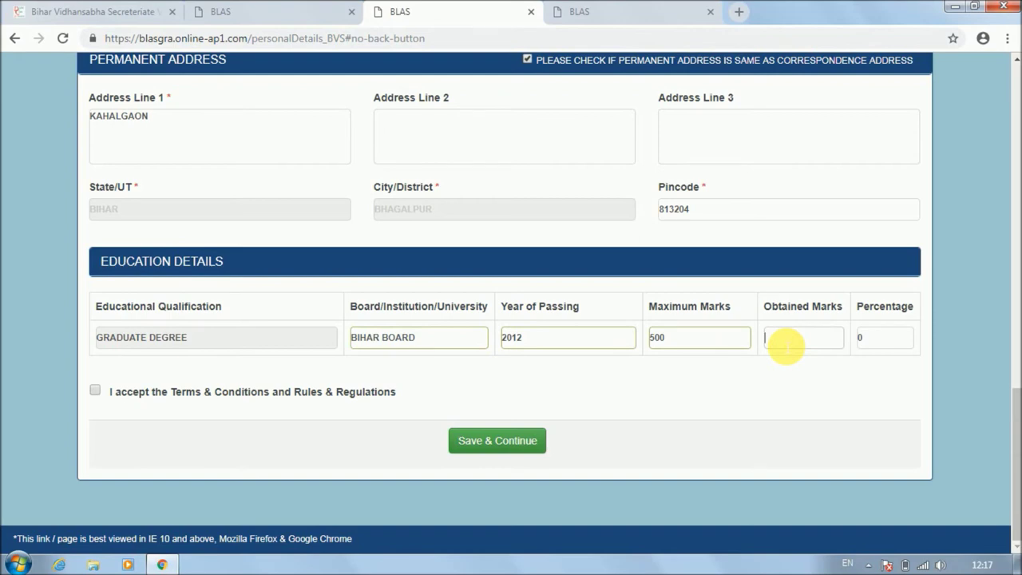
pyautogui.write('320')
pyautogui.click(886, 344)
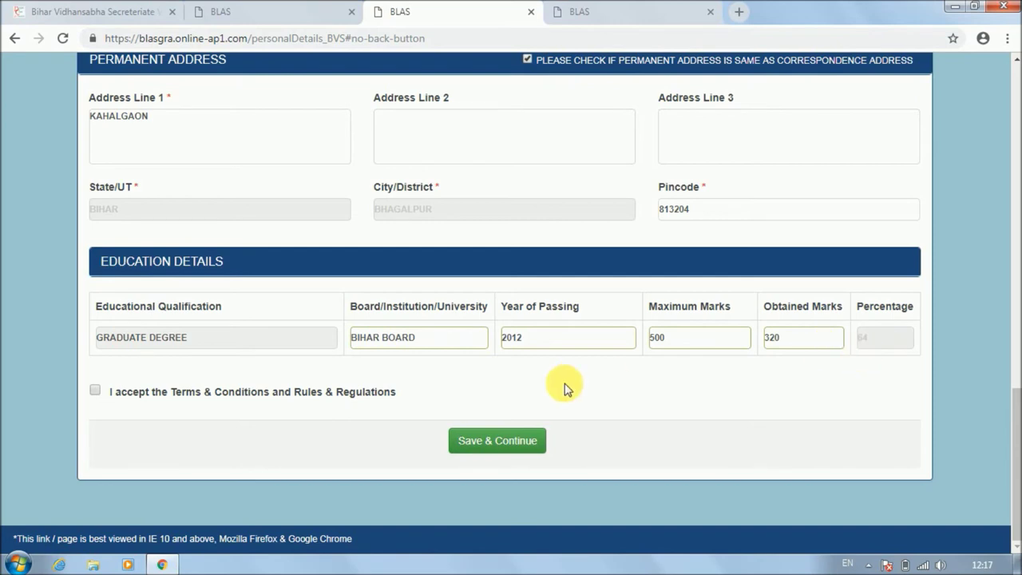
pyautogui.click(95, 389)
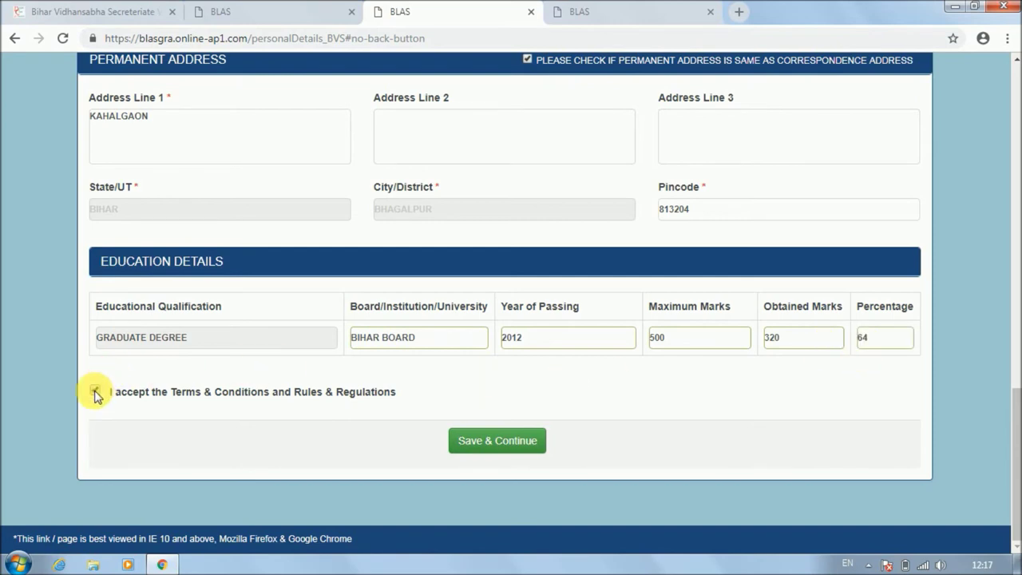
pyautogui.click(483, 447)
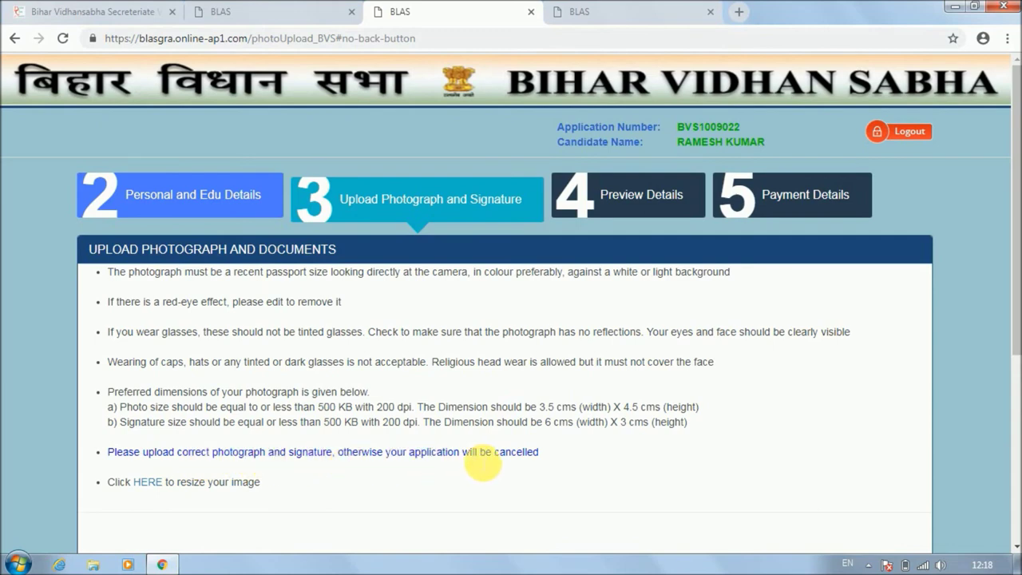
# Choose CERT.jpg under Upload Photograph and upload it.
pyautogui.moveTo(1011, 229); pyautogui.dragTo(1014, 322)
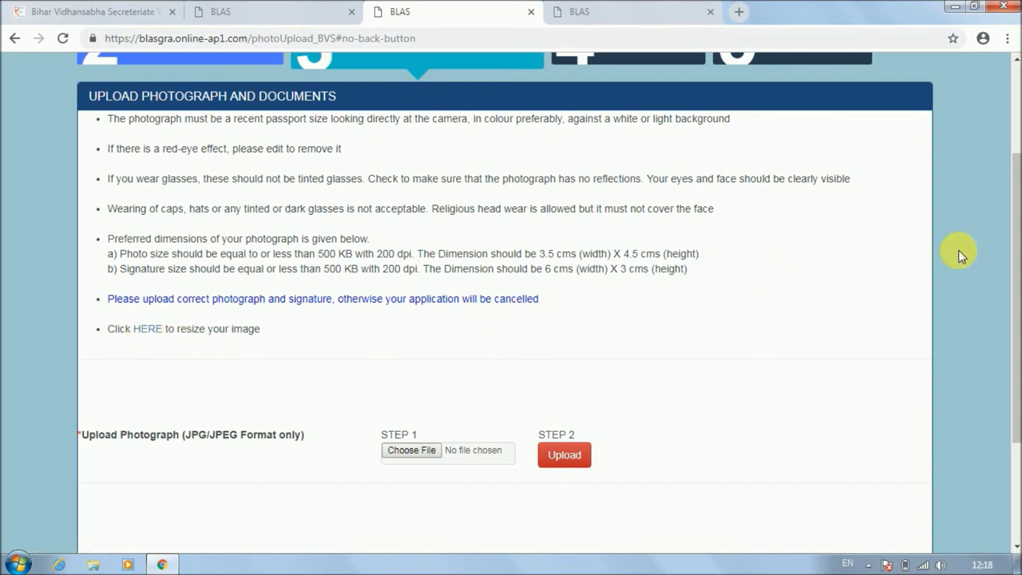
pyautogui.moveTo(1014, 259); pyautogui.dragTo(1015, 315)
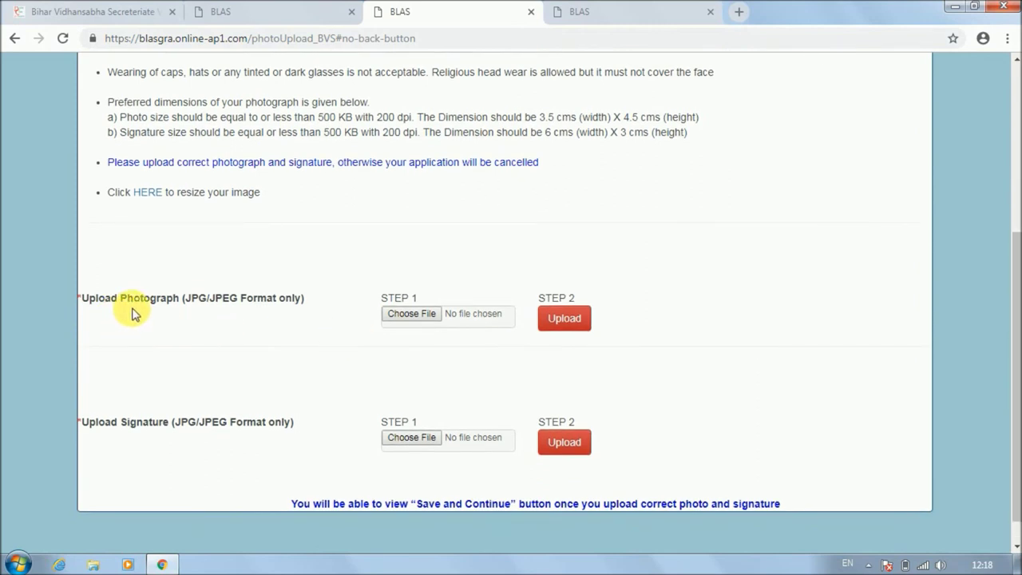
pyautogui.click(412, 314)
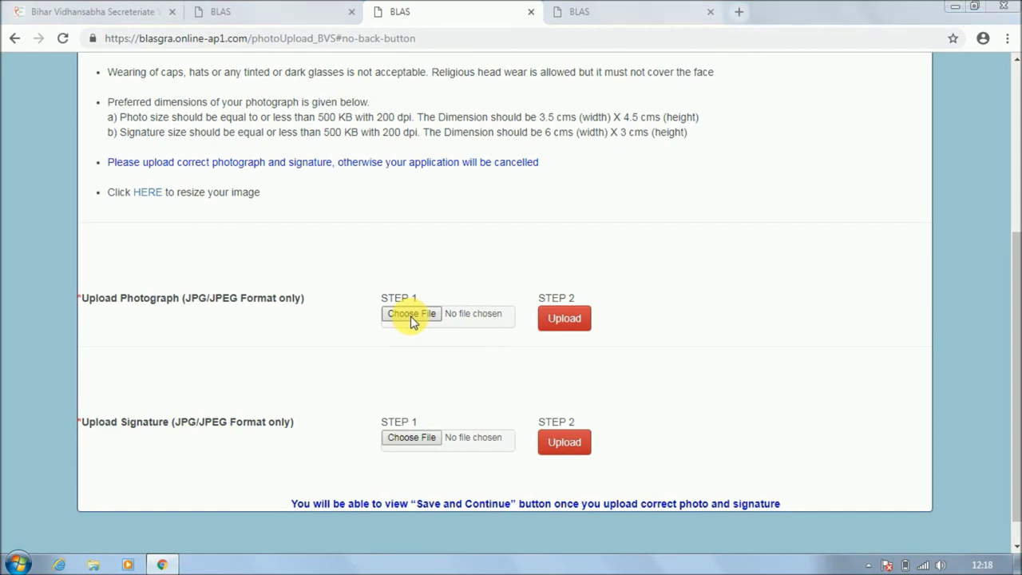
pyautogui.click(383, 334)
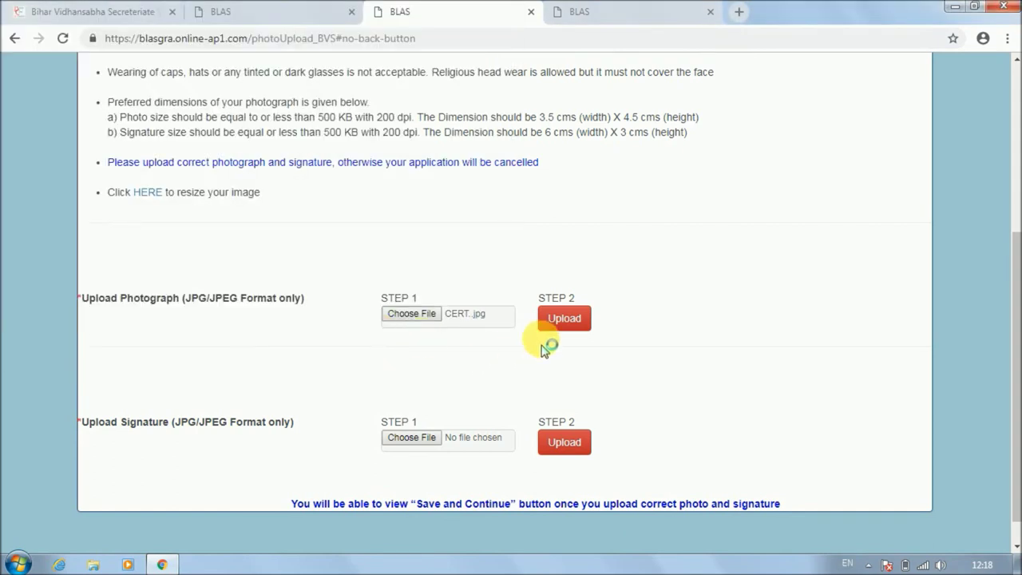
pyautogui.click(564, 319)
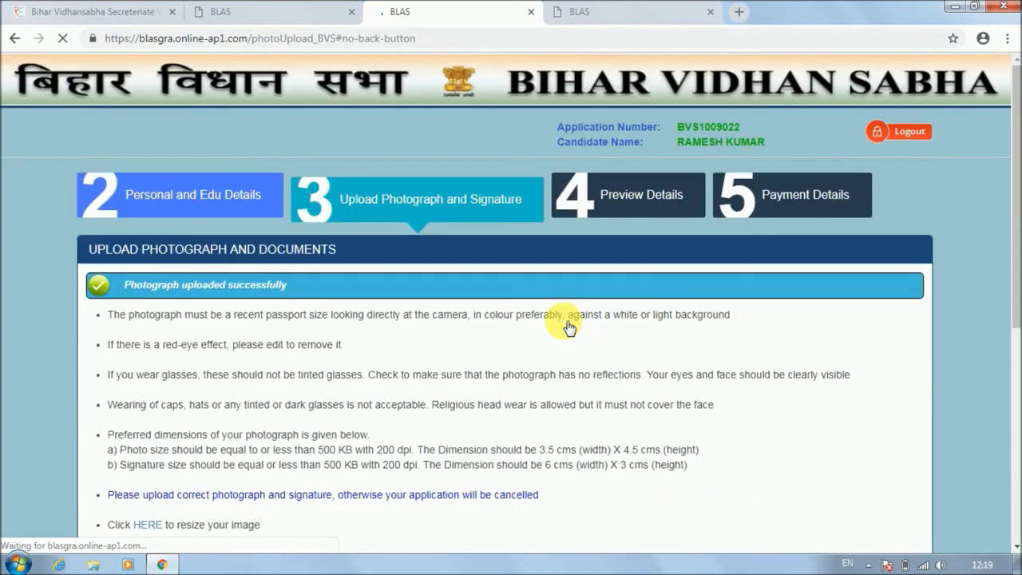
# Upload SIG.jpg as the signature, then Save & Continue to the preview.
pyautogui.moveTo(1012, 223); pyautogui.dragTo(1012, 443)
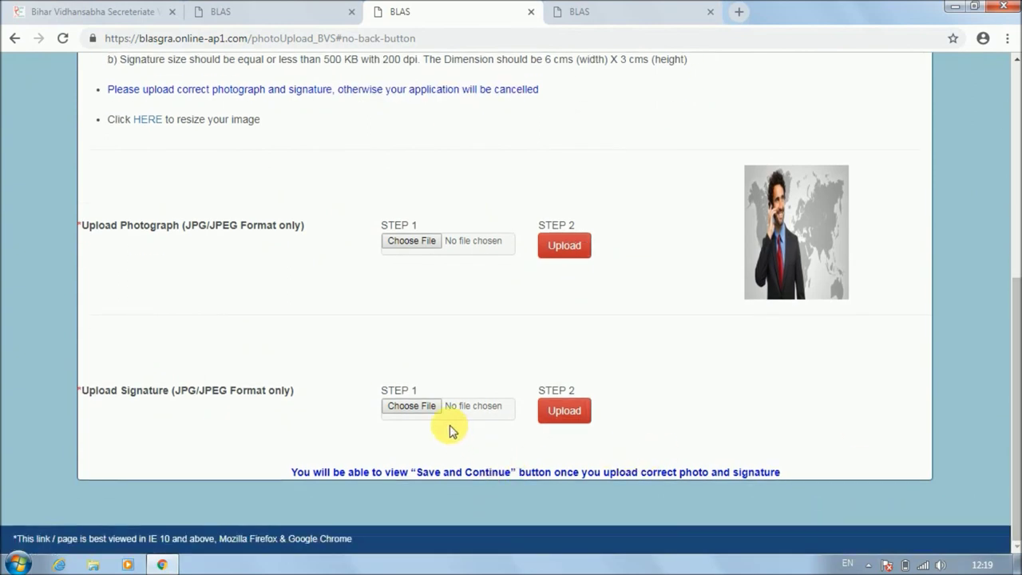
pyautogui.click(417, 409)
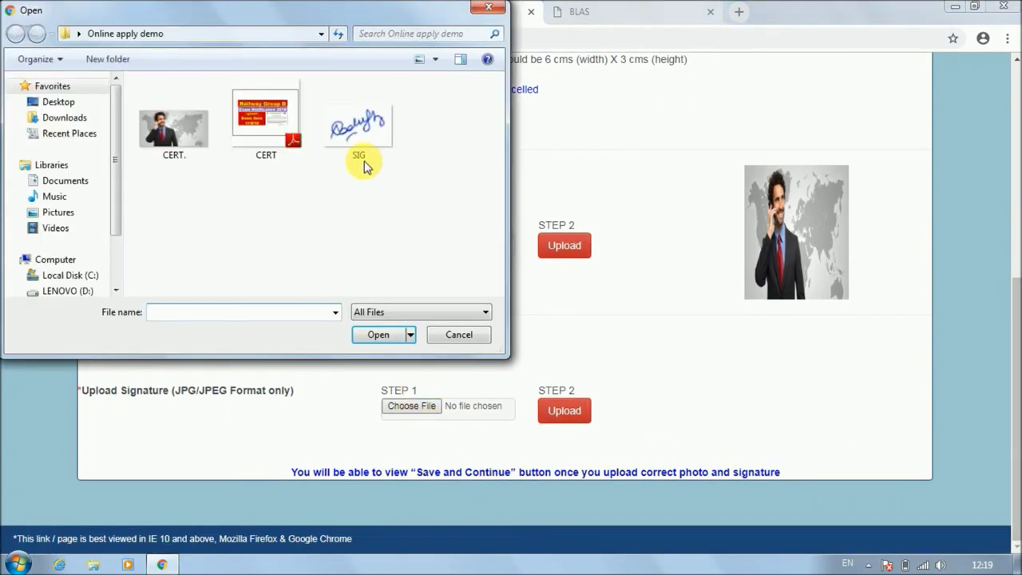
pyautogui.click(358, 135)
pyautogui.click(374, 337)
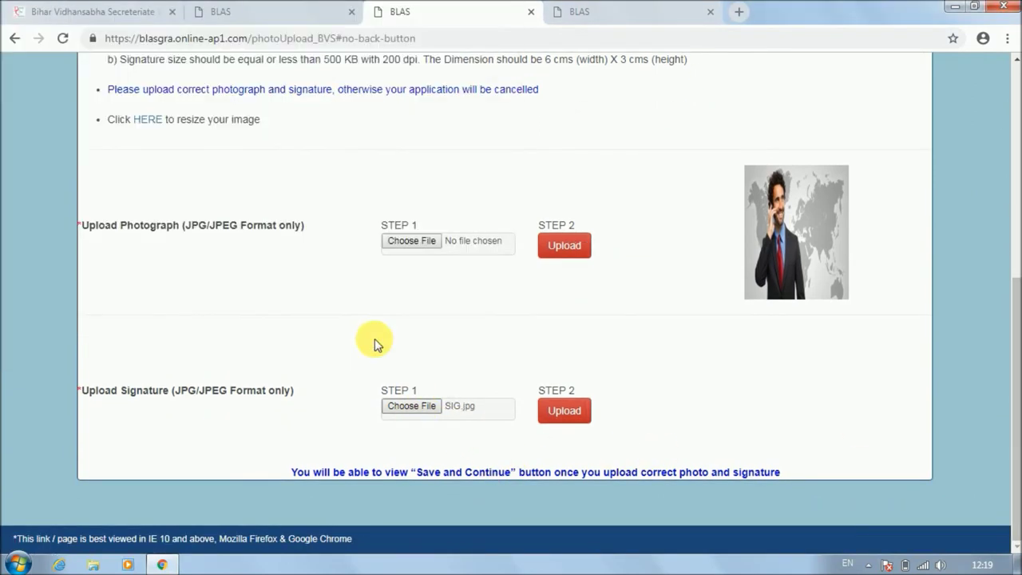
pyautogui.click(565, 412)
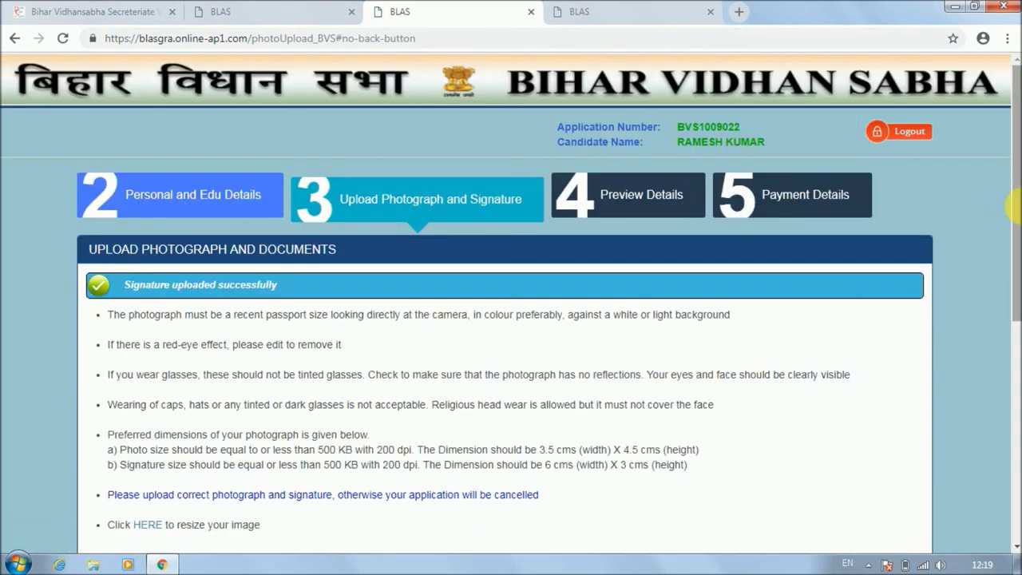
pyautogui.moveTo(1018, 200)
pyautogui.mouseDown()
pyautogui.moveTo(1003, 285)
pyautogui.moveTo(1011, 468)
pyautogui.mouseUp()
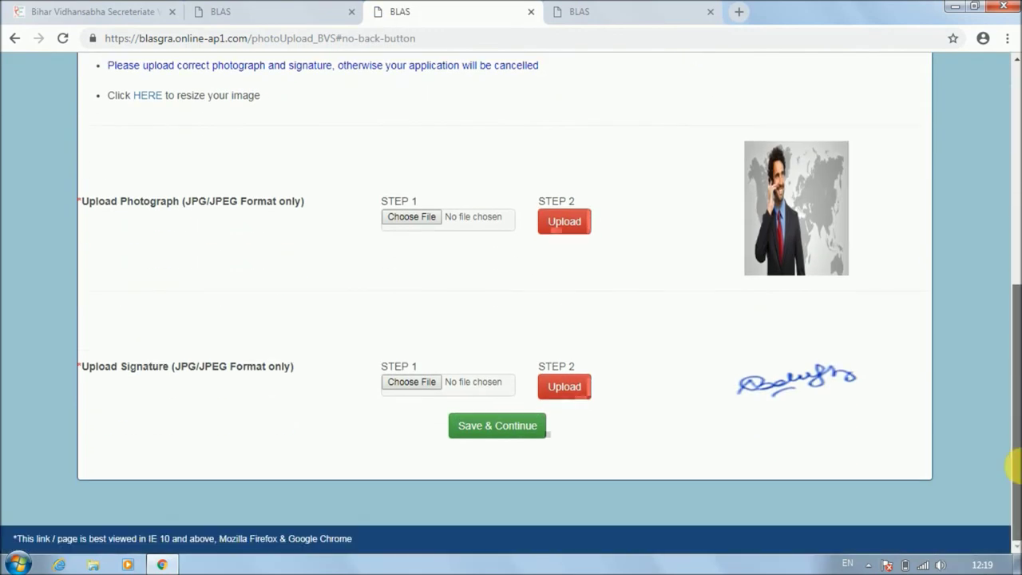
pyautogui.click(484, 429)
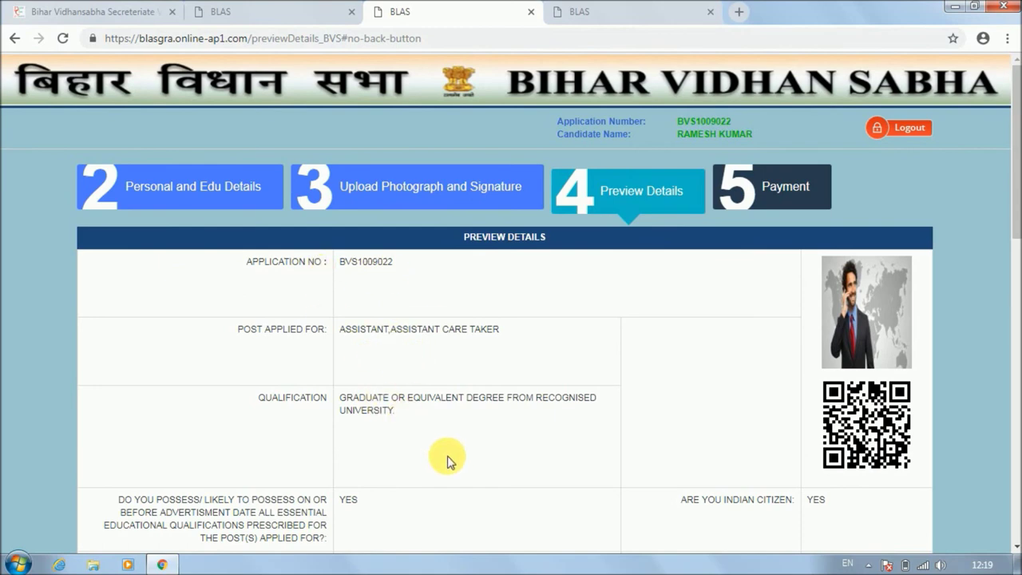
# Tick the 'I certify' declaration on the preview and continue to payment.
pyautogui.moveTo(1010, 168); pyautogui.dragTo(1014, 491)
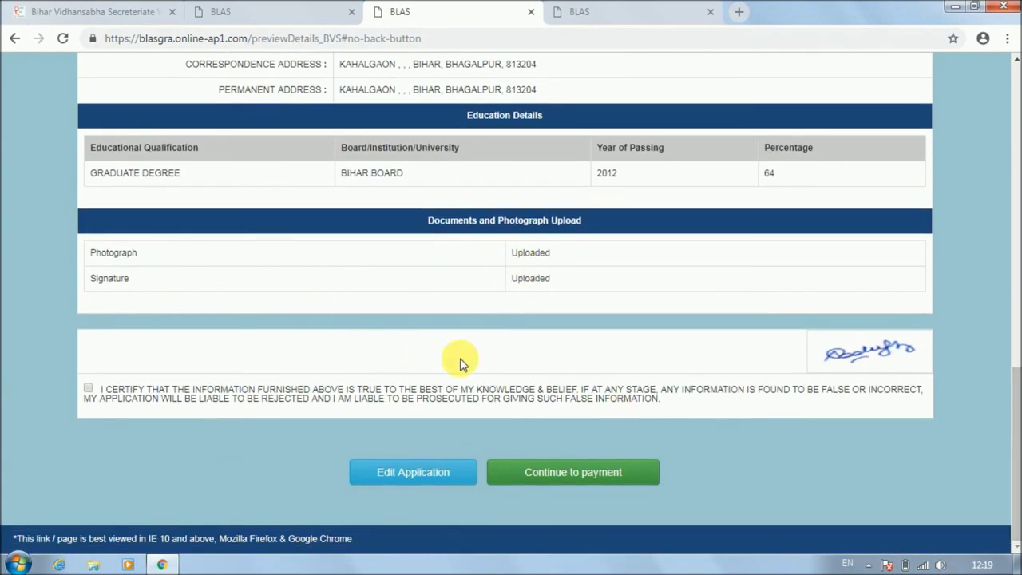
pyautogui.click(88, 390)
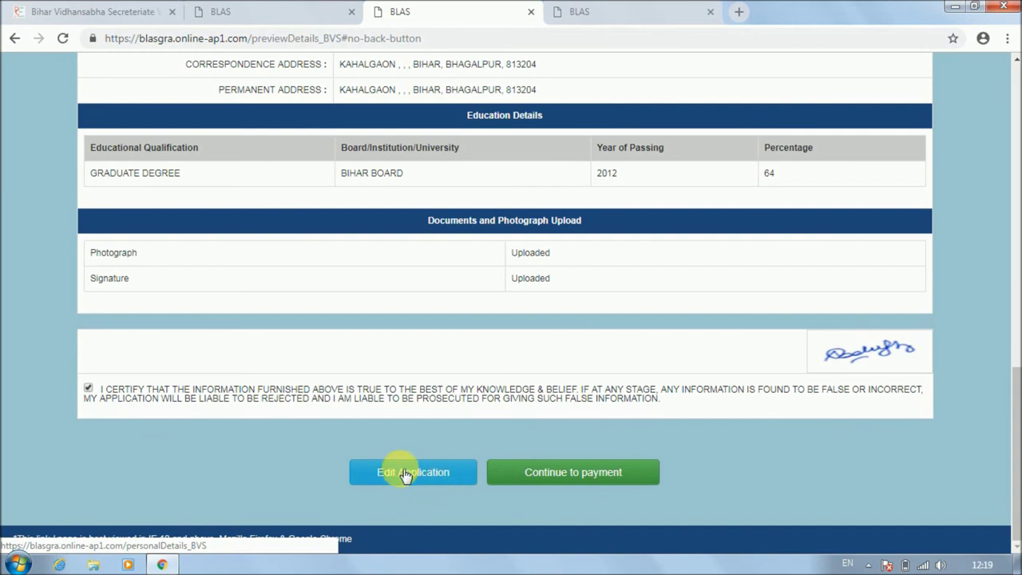
pyautogui.click(570, 472)
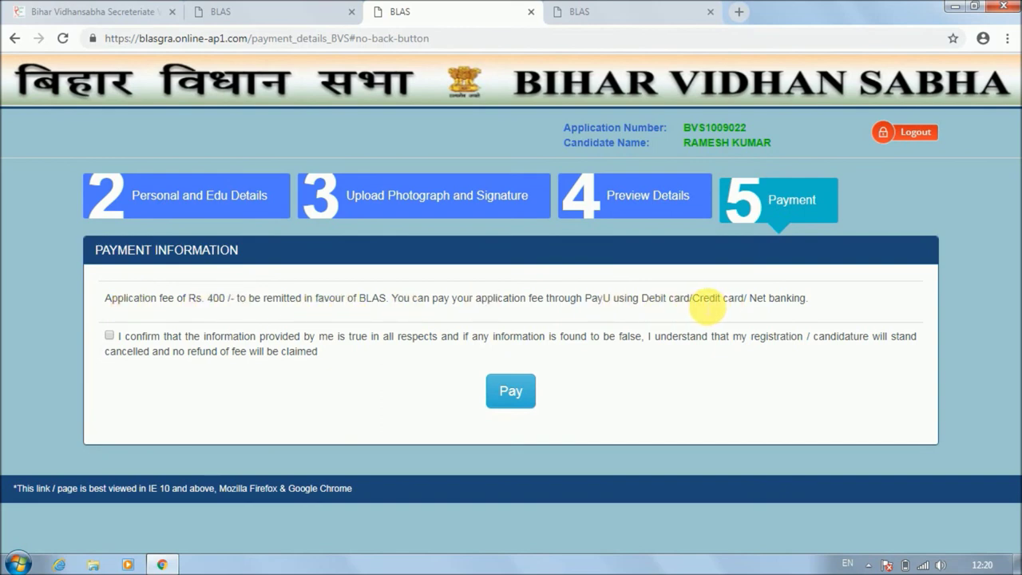
# Tick the 'I confirm' payment declaration and Pay the Rs. 400 fee.
pyautogui.click(109, 336)
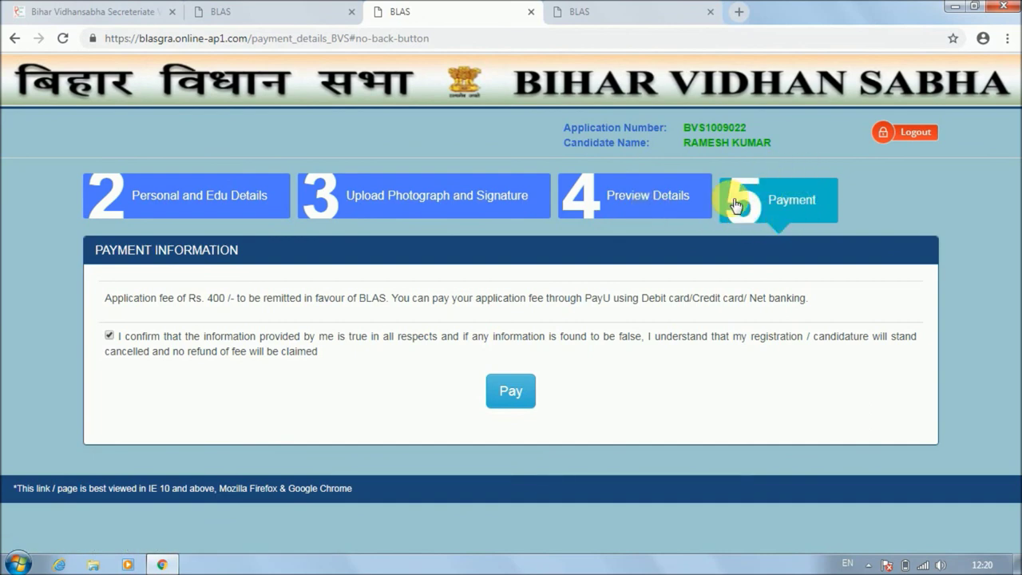
pyautogui.click(506, 398)
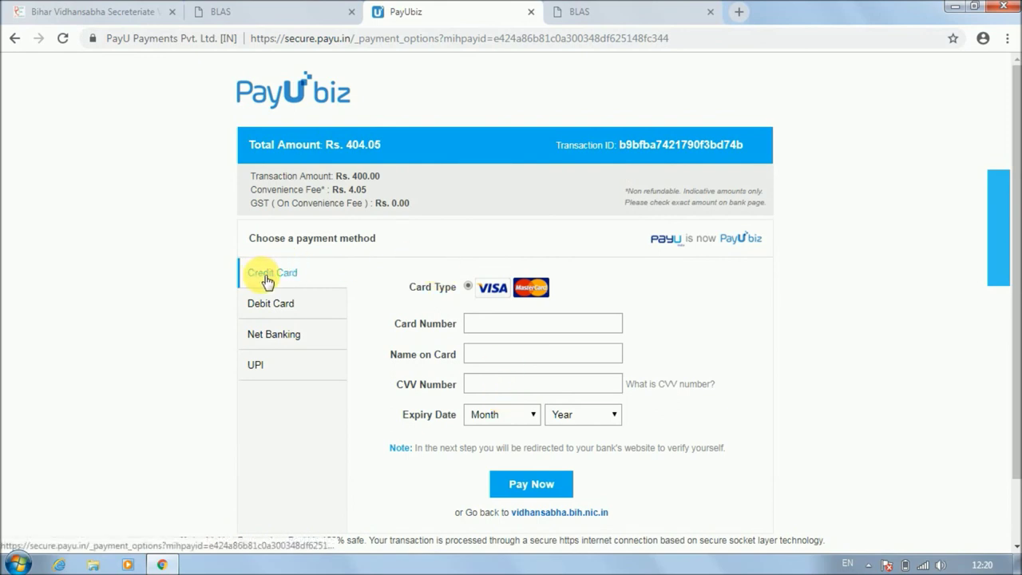
# Select Debit Card payment with Visa Debit Cards as the card type.
pyautogui.click(266, 306)
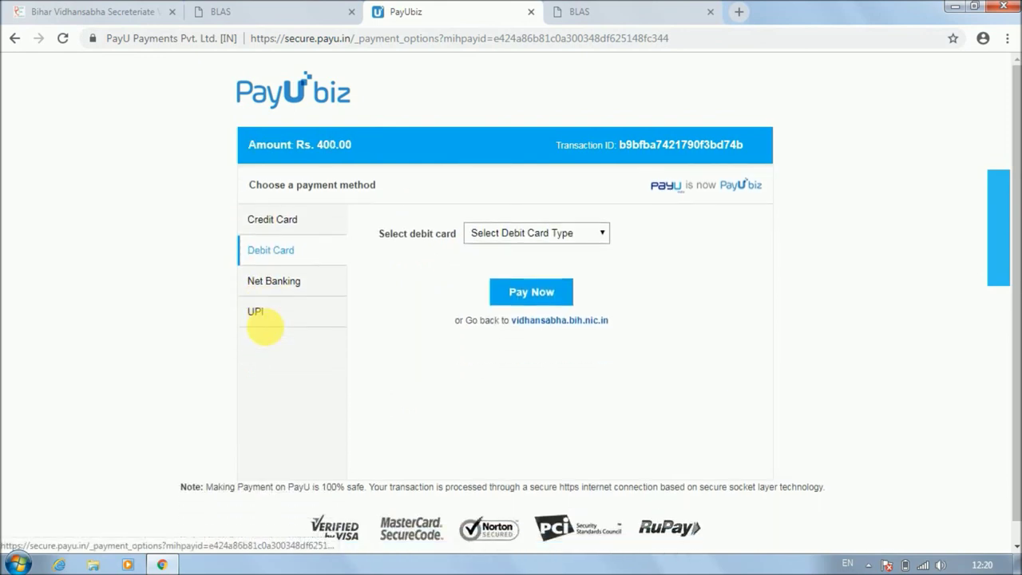
pyautogui.click(281, 289)
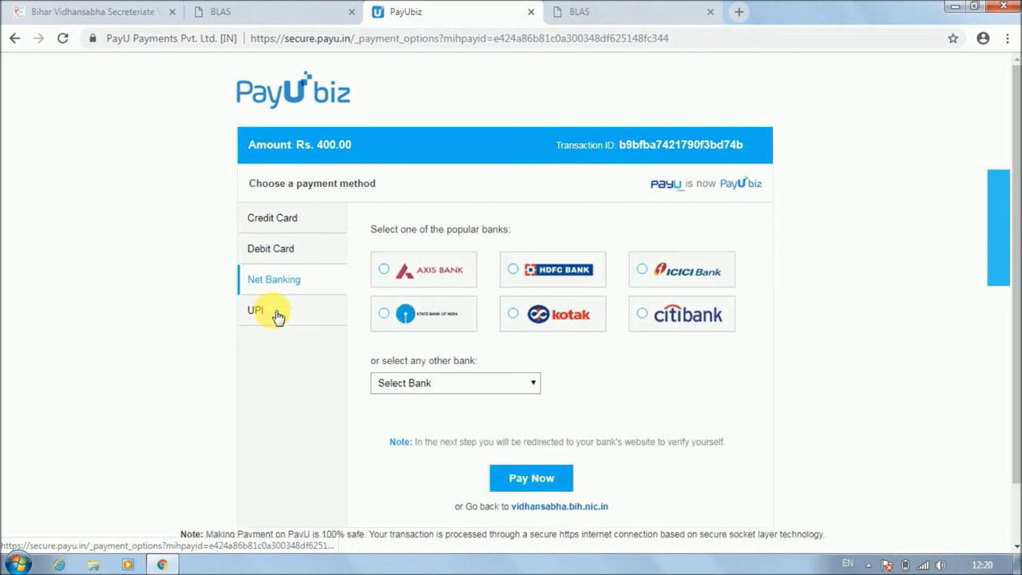
pyautogui.click(275, 254)
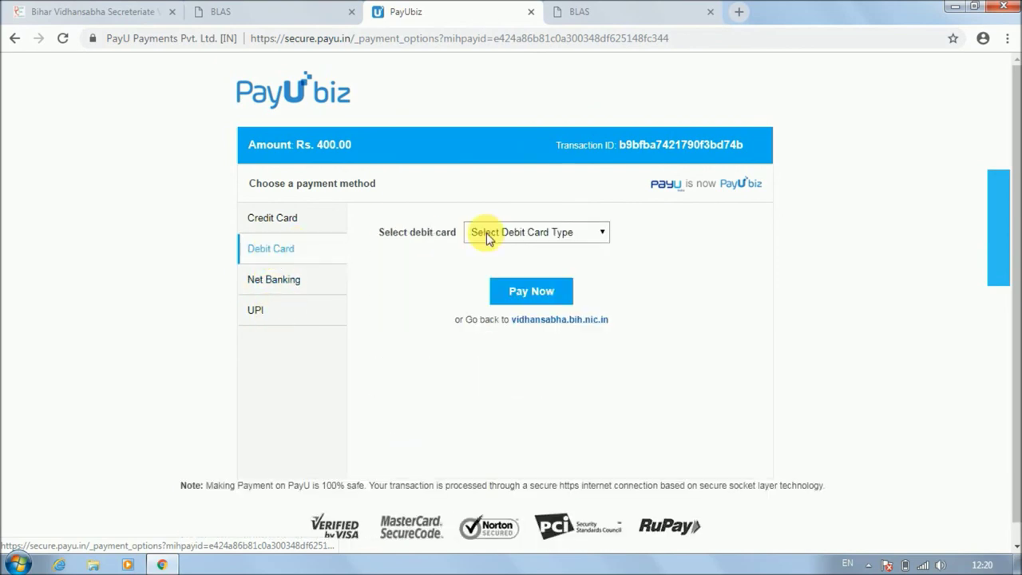
pyautogui.click(543, 233)
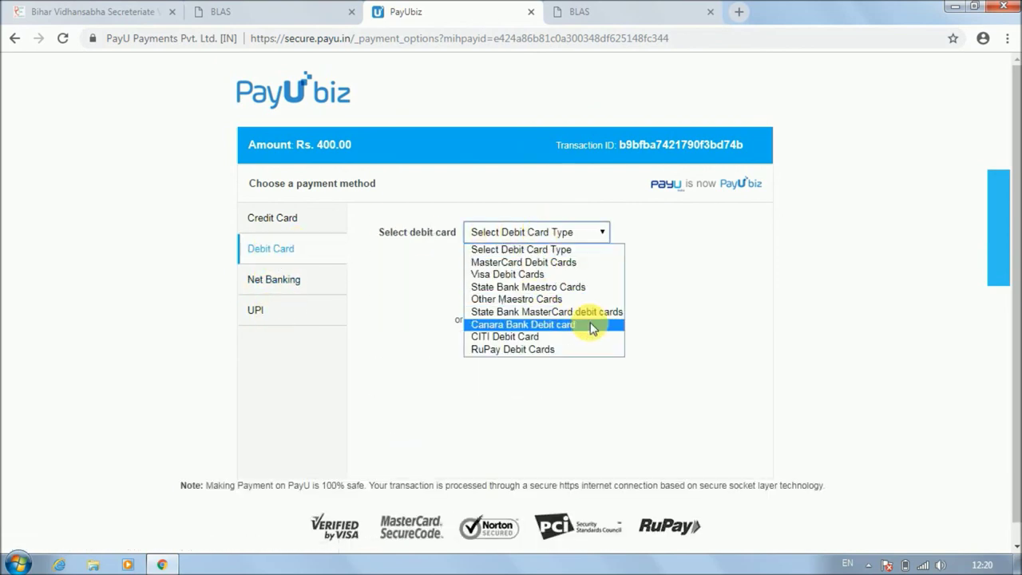
pyautogui.click(679, 303)
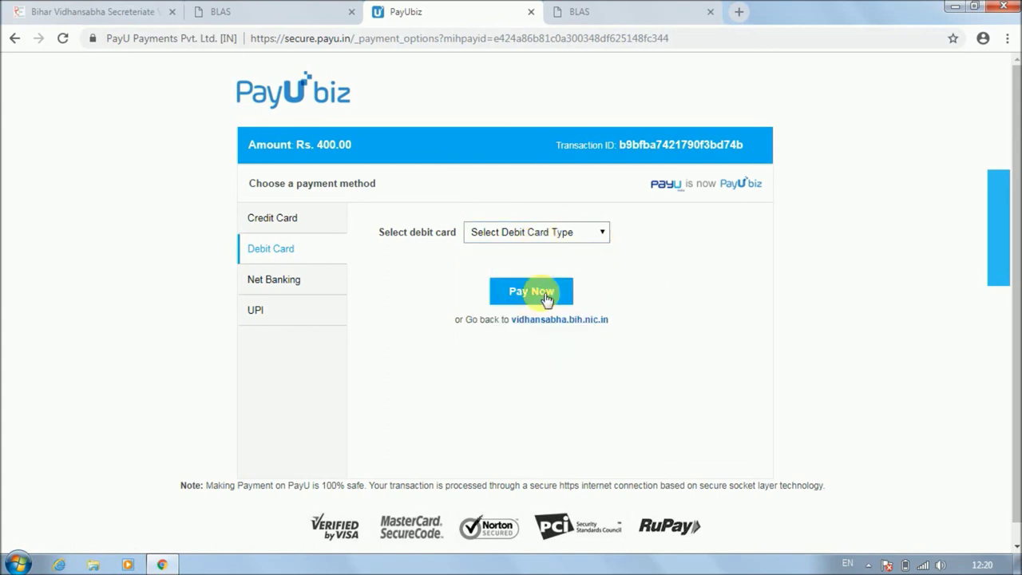
pyautogui.click(566, 232)
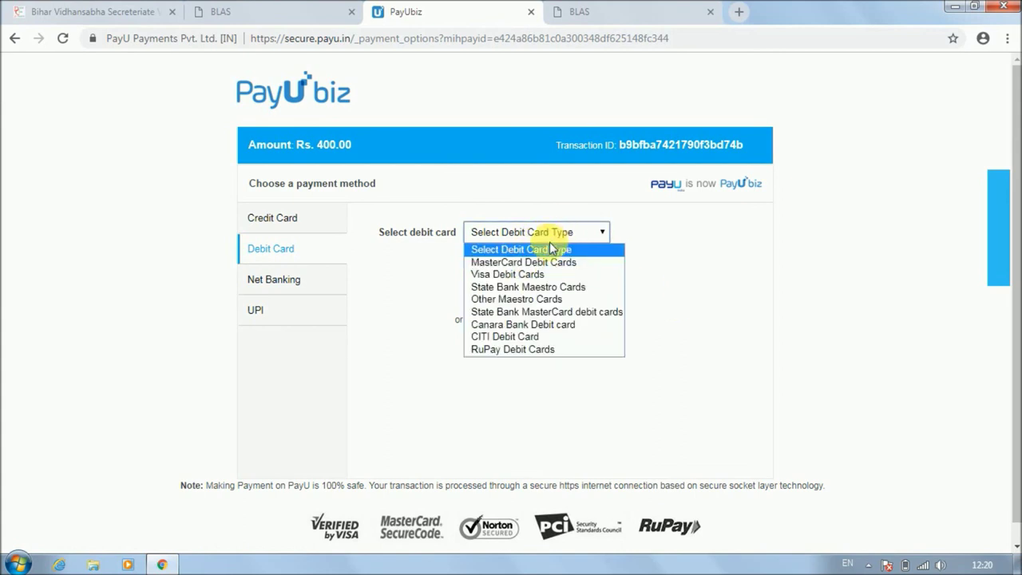
pyautogui.click(548, 274)
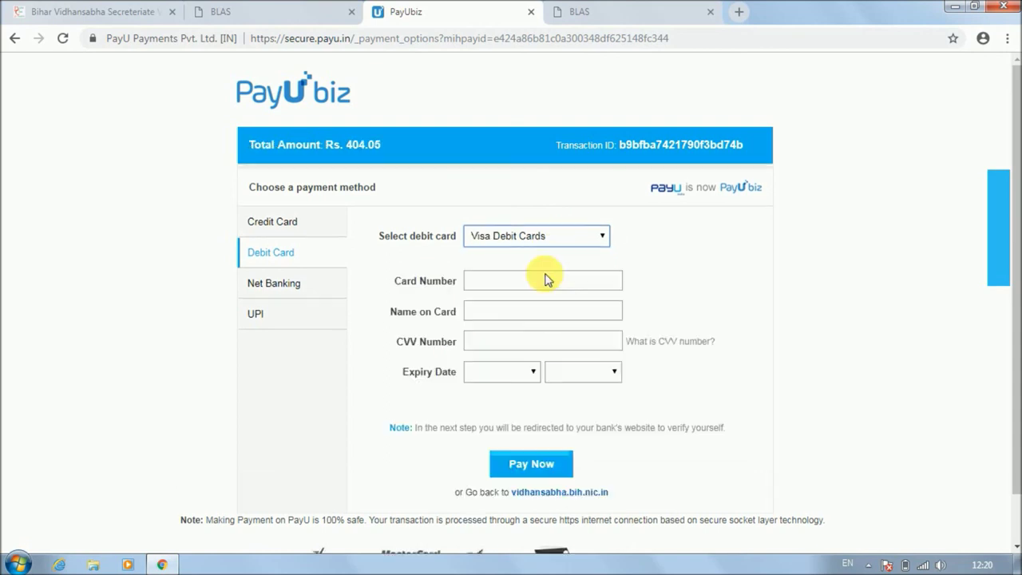
# Place the cursor in the Card Number field, then return to the BLAS advertisement list.
pyautogui.click(497, 332)
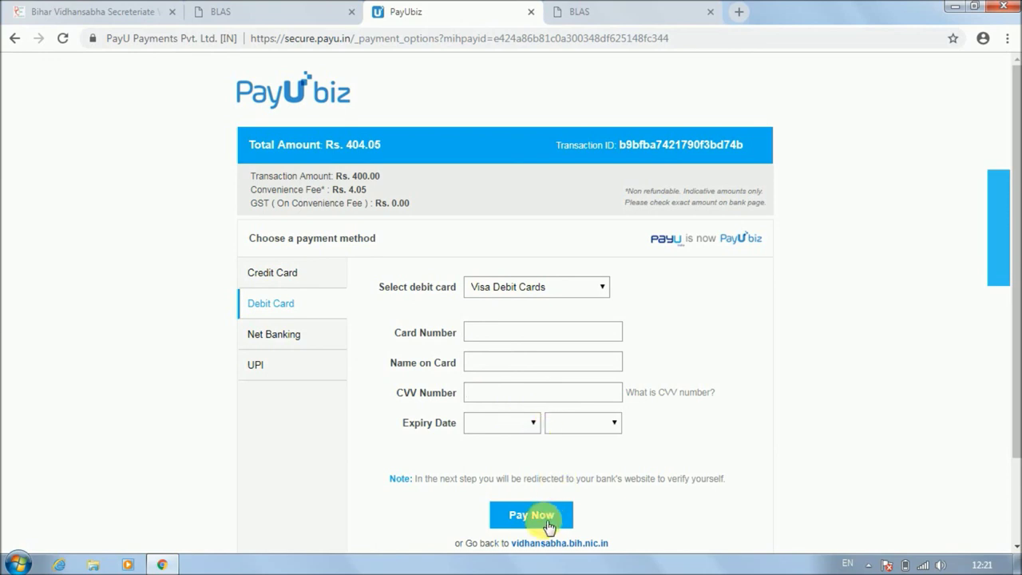
pyautogui.moveTo(1017, 191); pyautogui.dragTo(1016, 321)
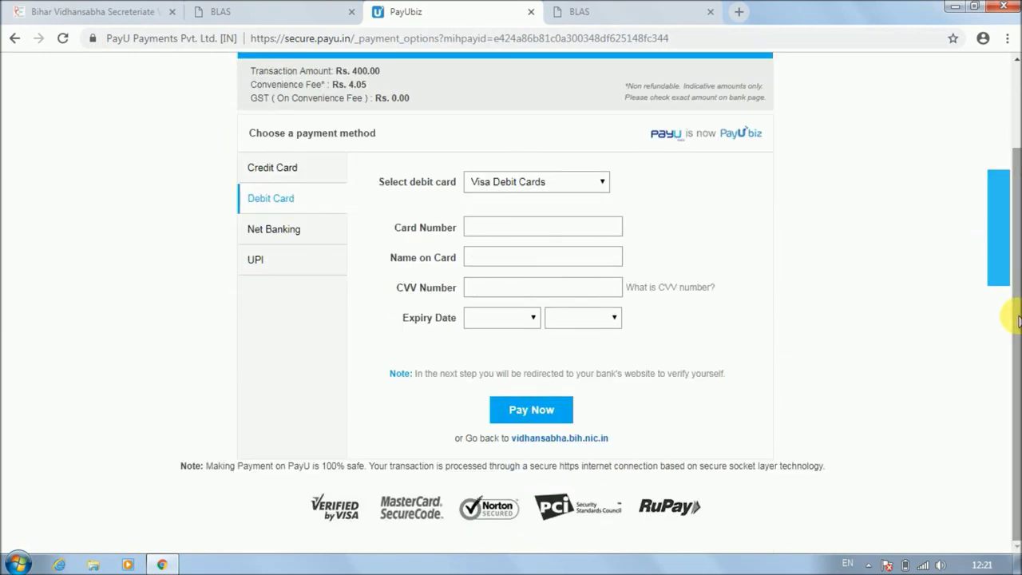
pyautogui.moveTo(1018, 321); pyautogui.dragTo(1018, 200)
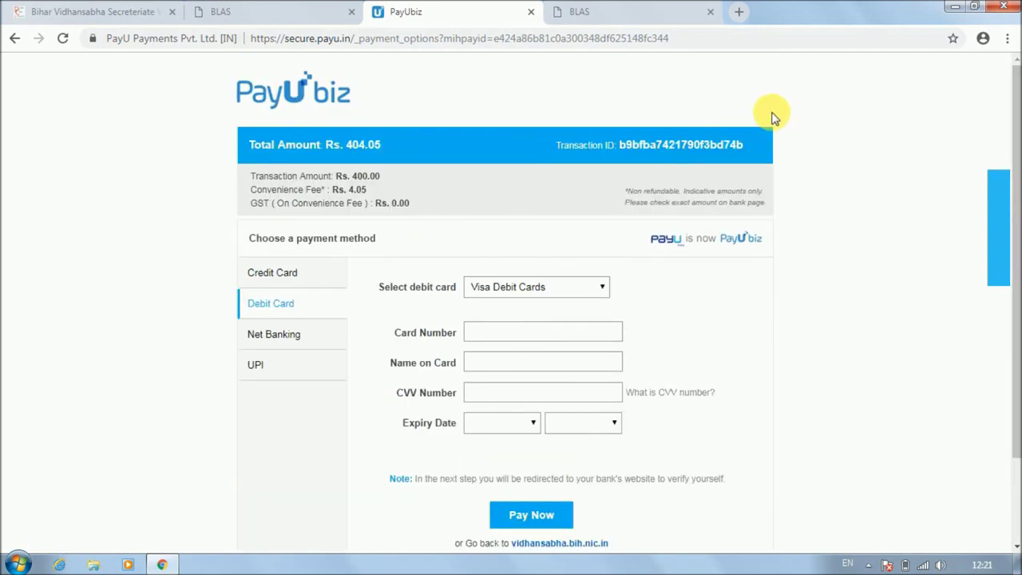
pyautogui.click(279, 10)
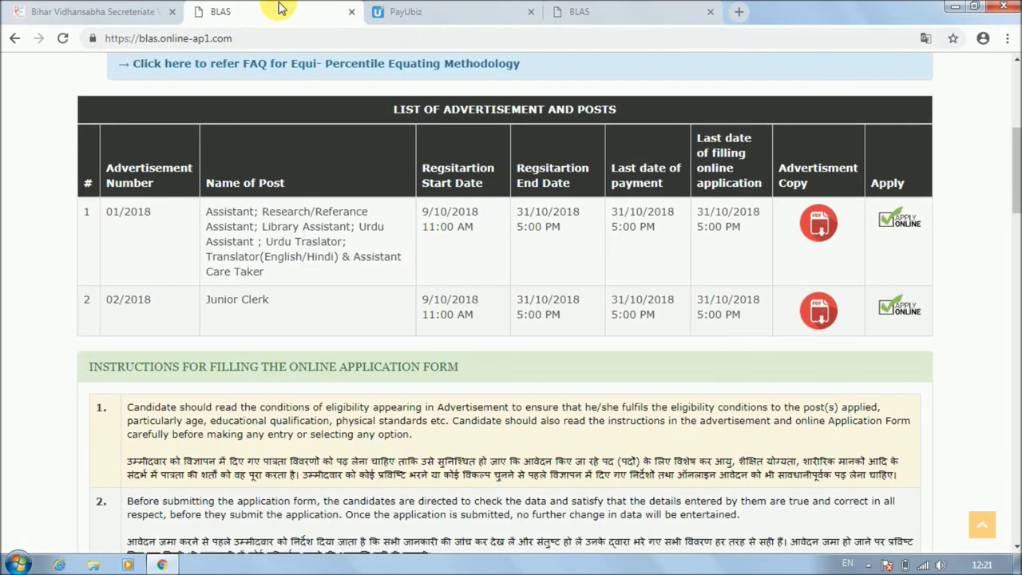